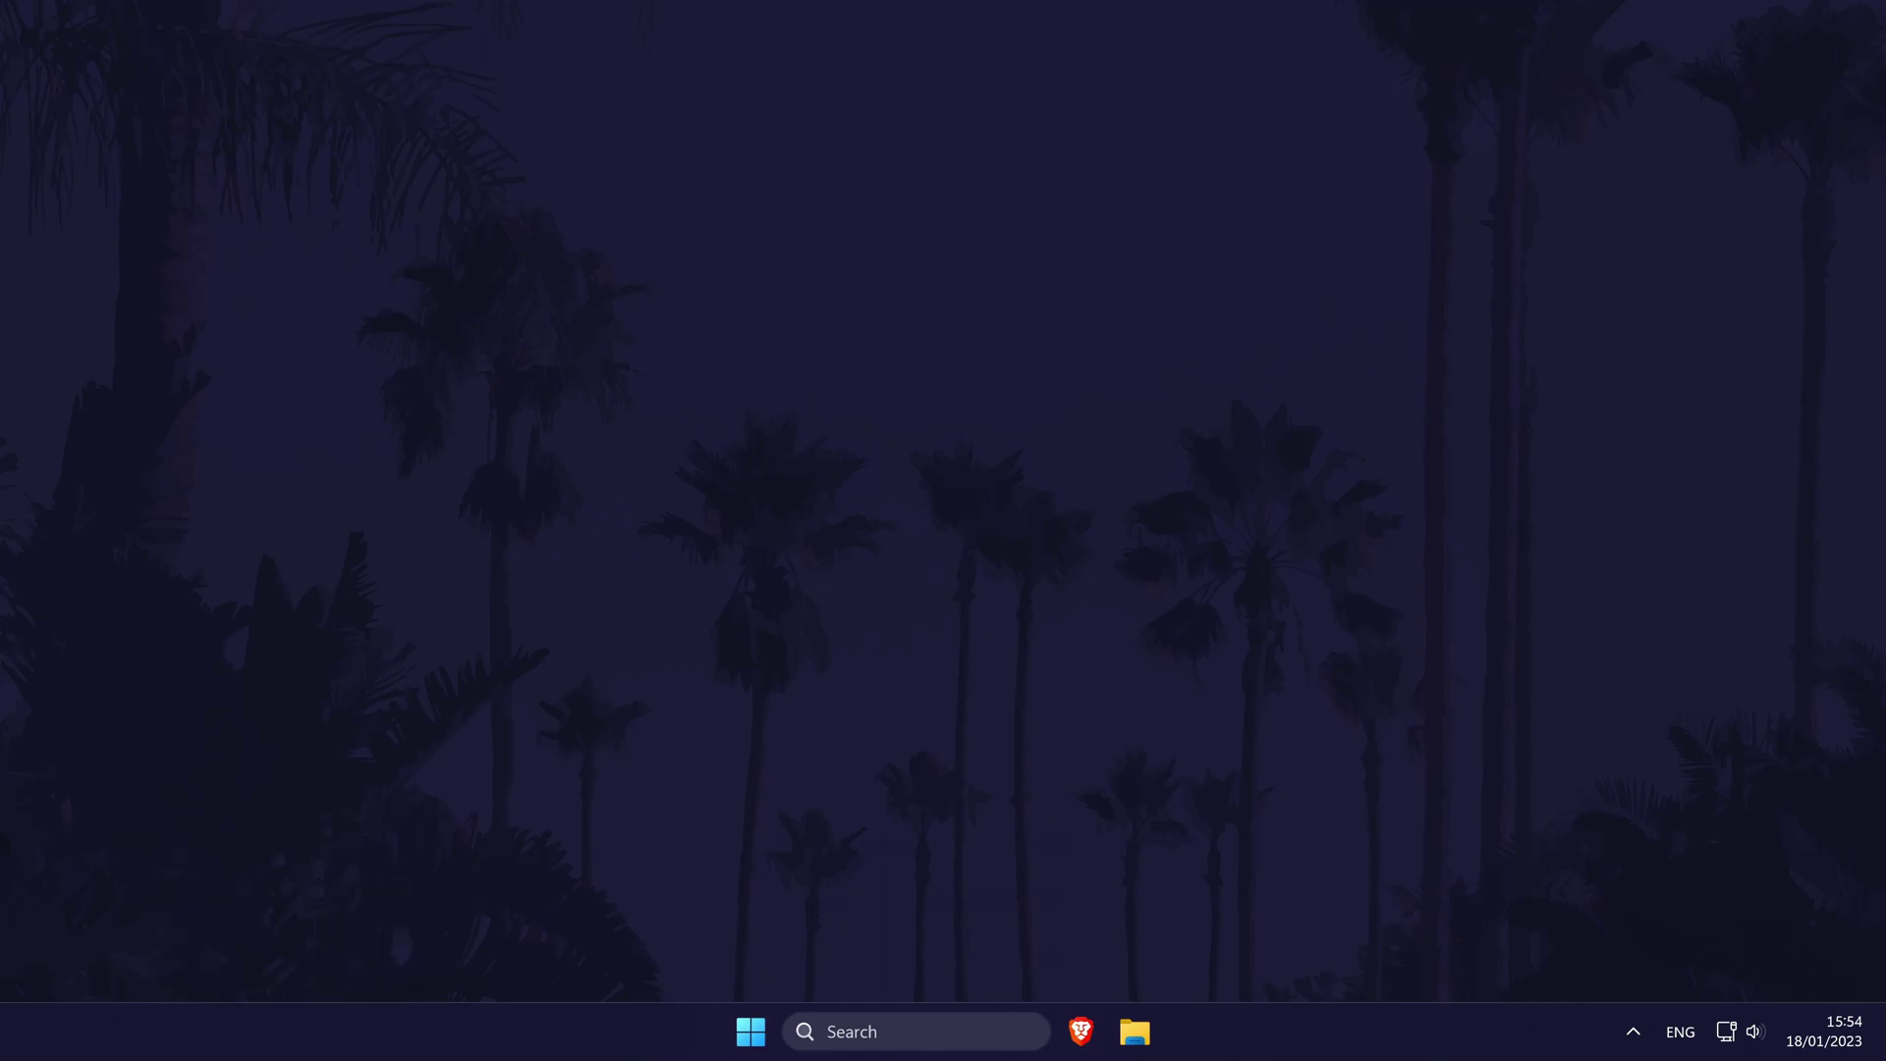
Step: Search Windows for 'dev' and open Device Manager from the results
{"action": "left_click", "coordinate": [904, 1026]}
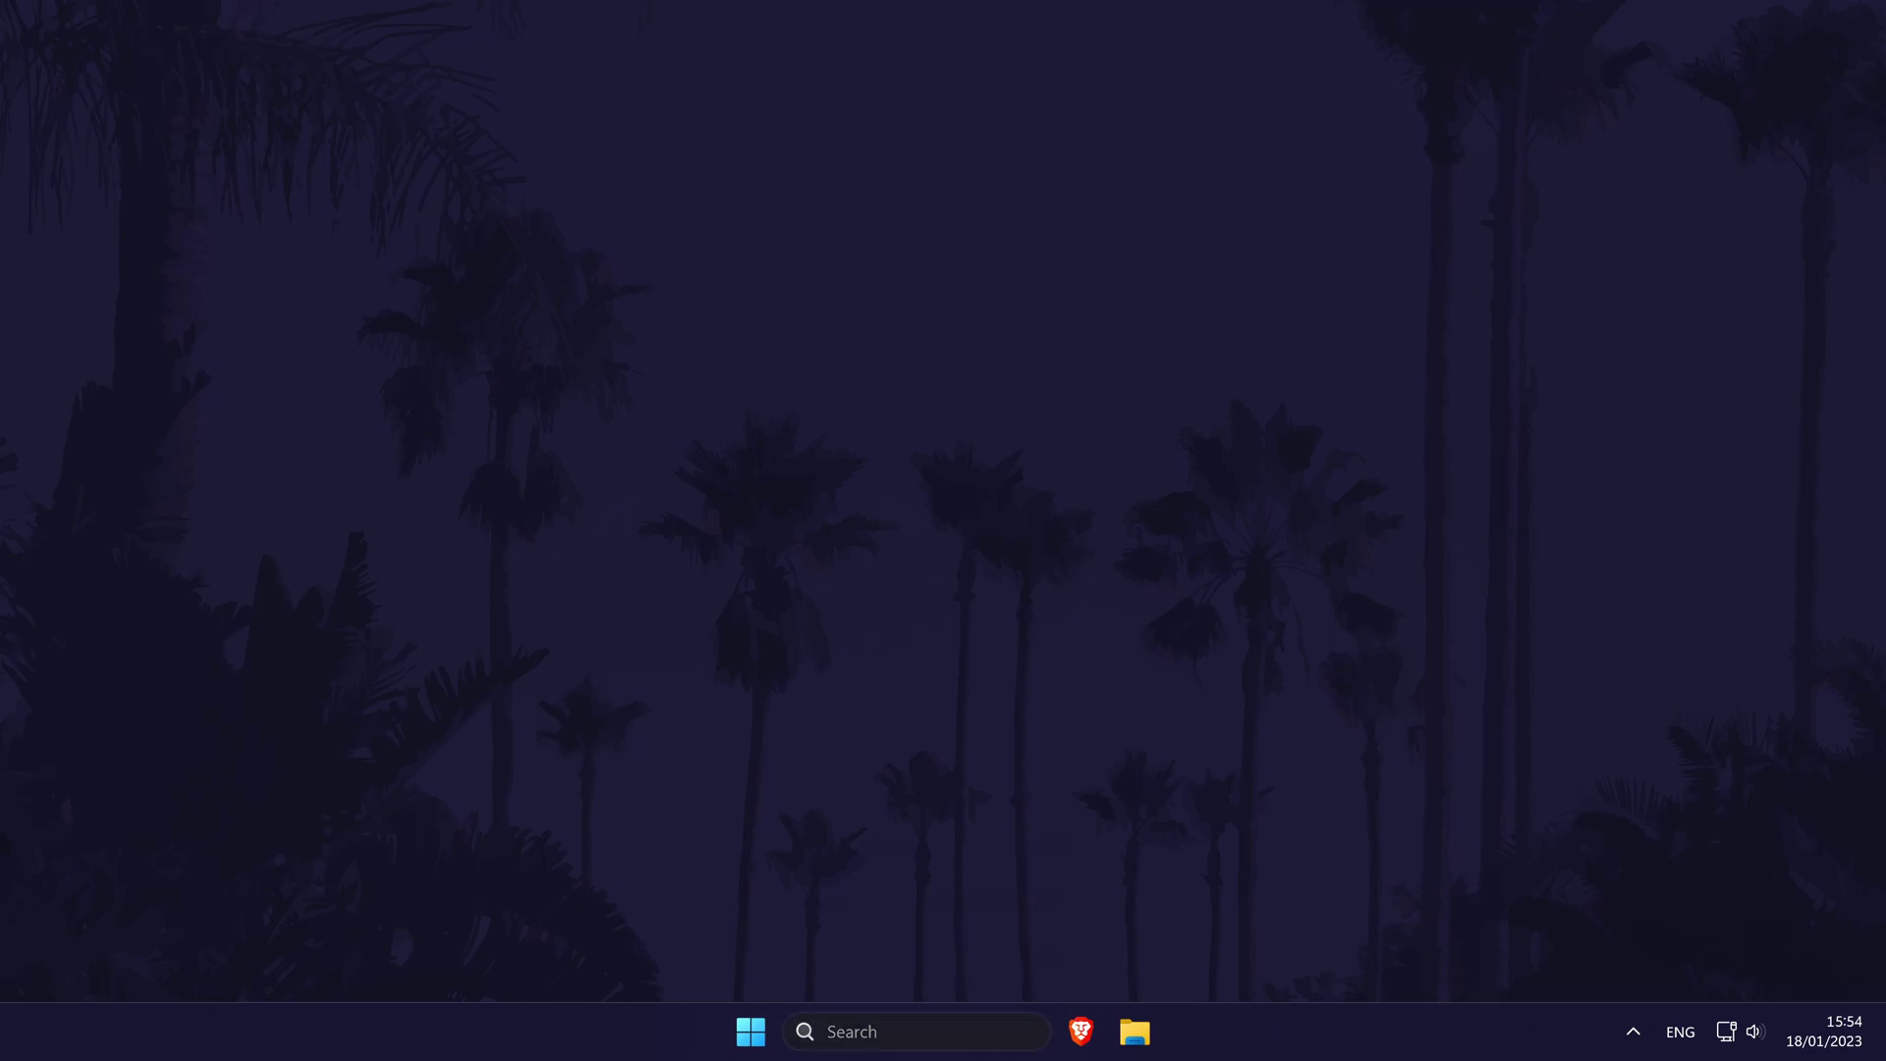
{"action": "type", "text": "device Manager"}
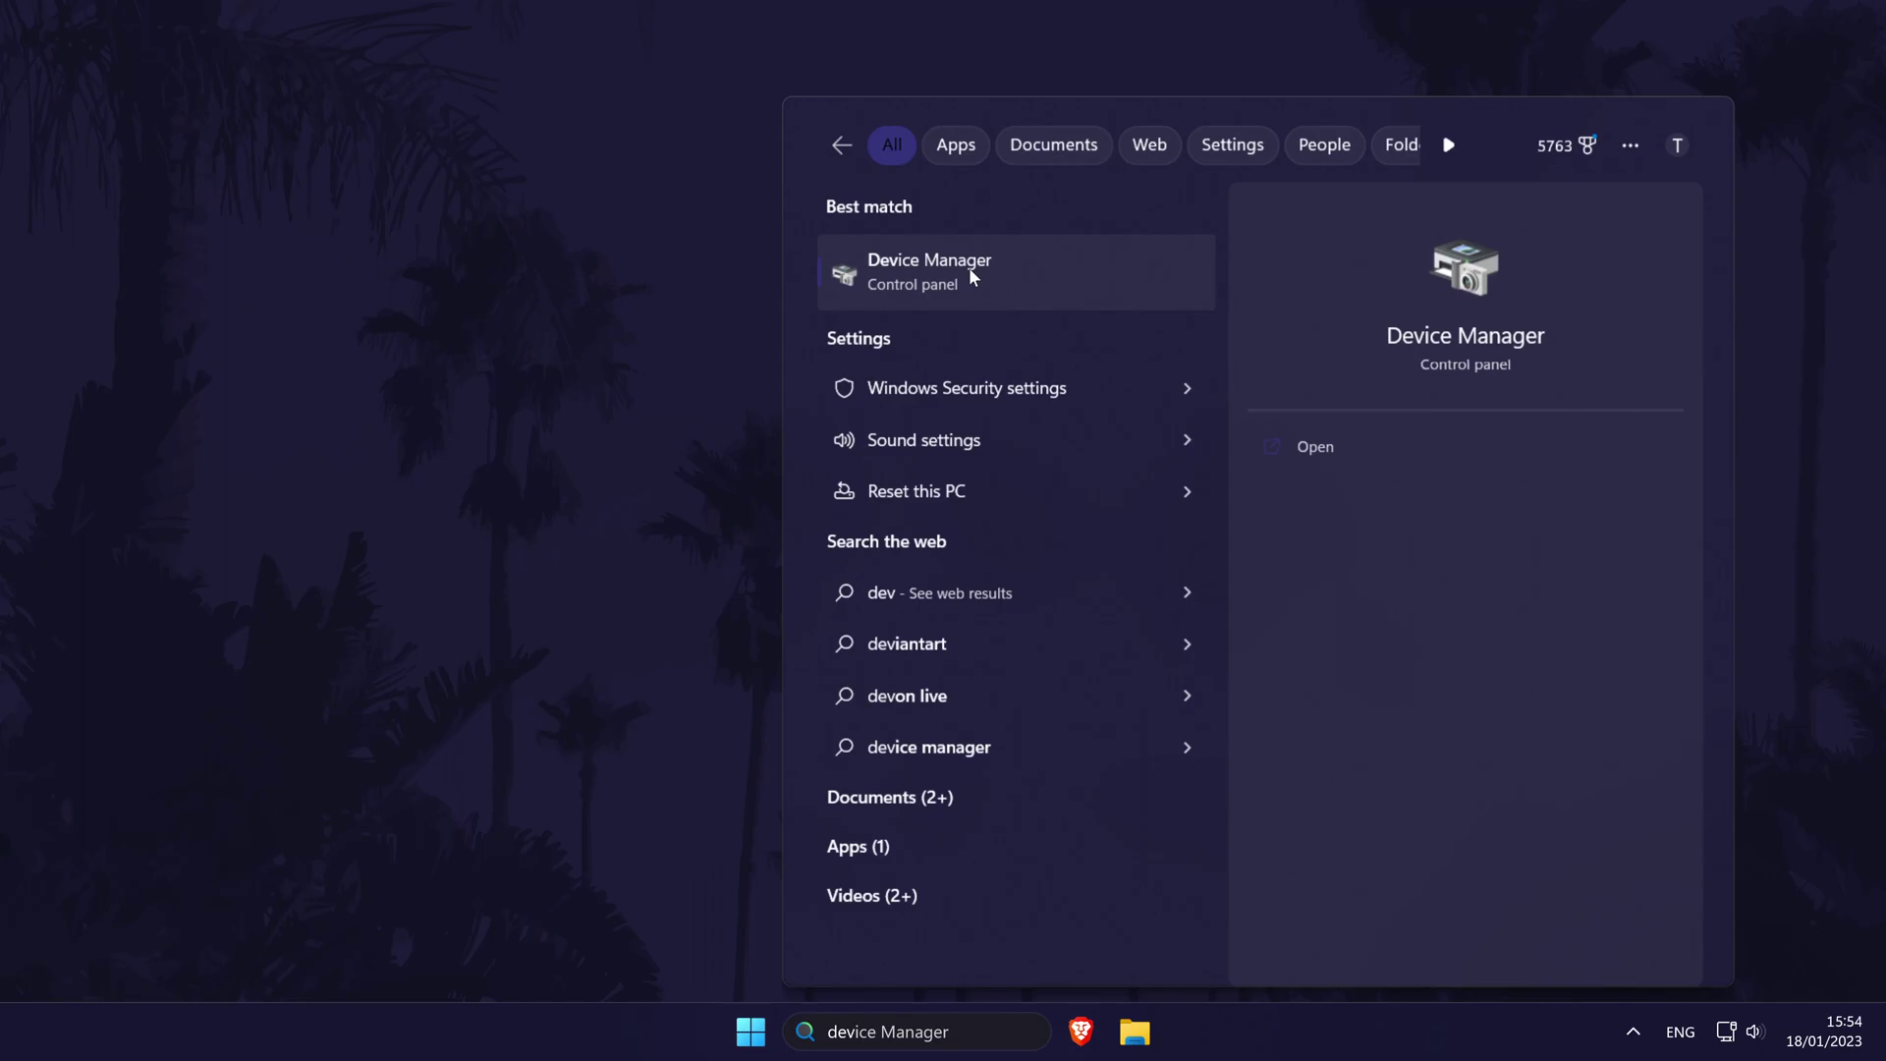
{"action": "left_click", "coordinate": [968, 267]}
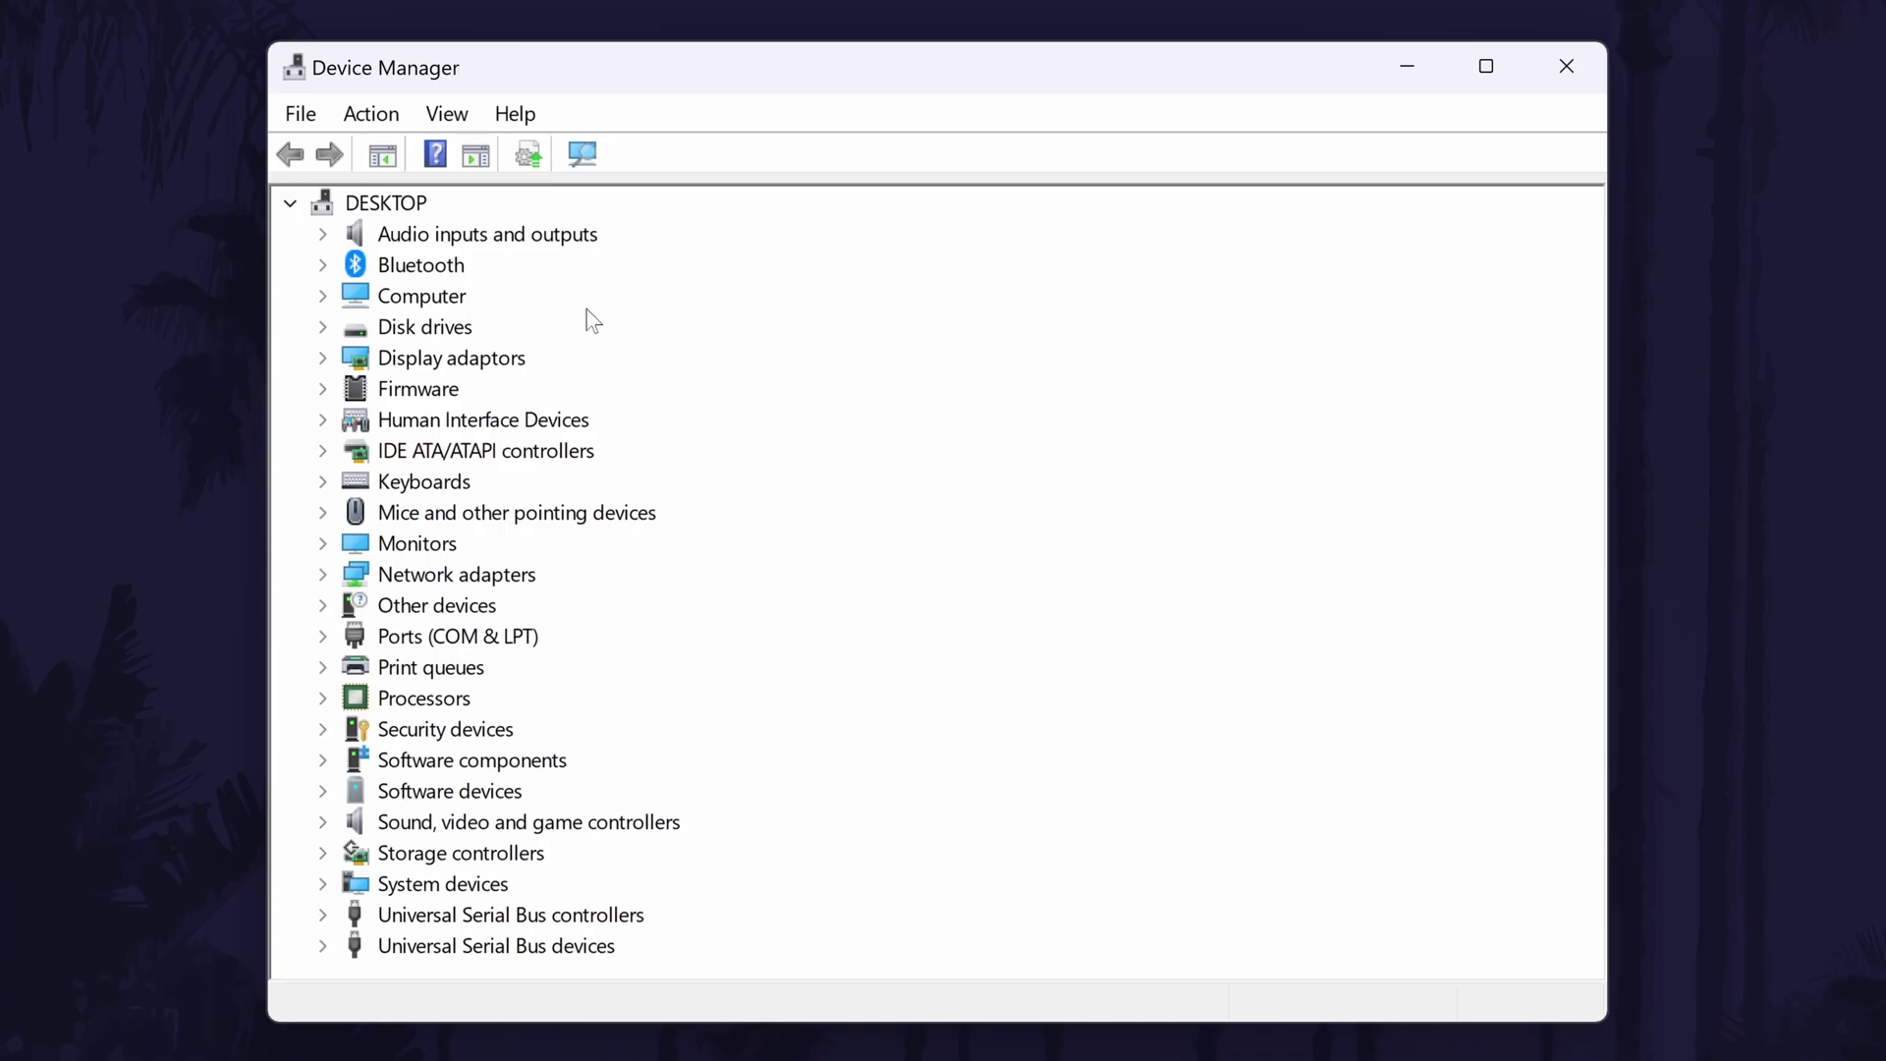
Step: Expand Sound, video and game controllers and select the Realtek(R) Audio device
{"action": "left_click", "coordinate": [429, 835]}
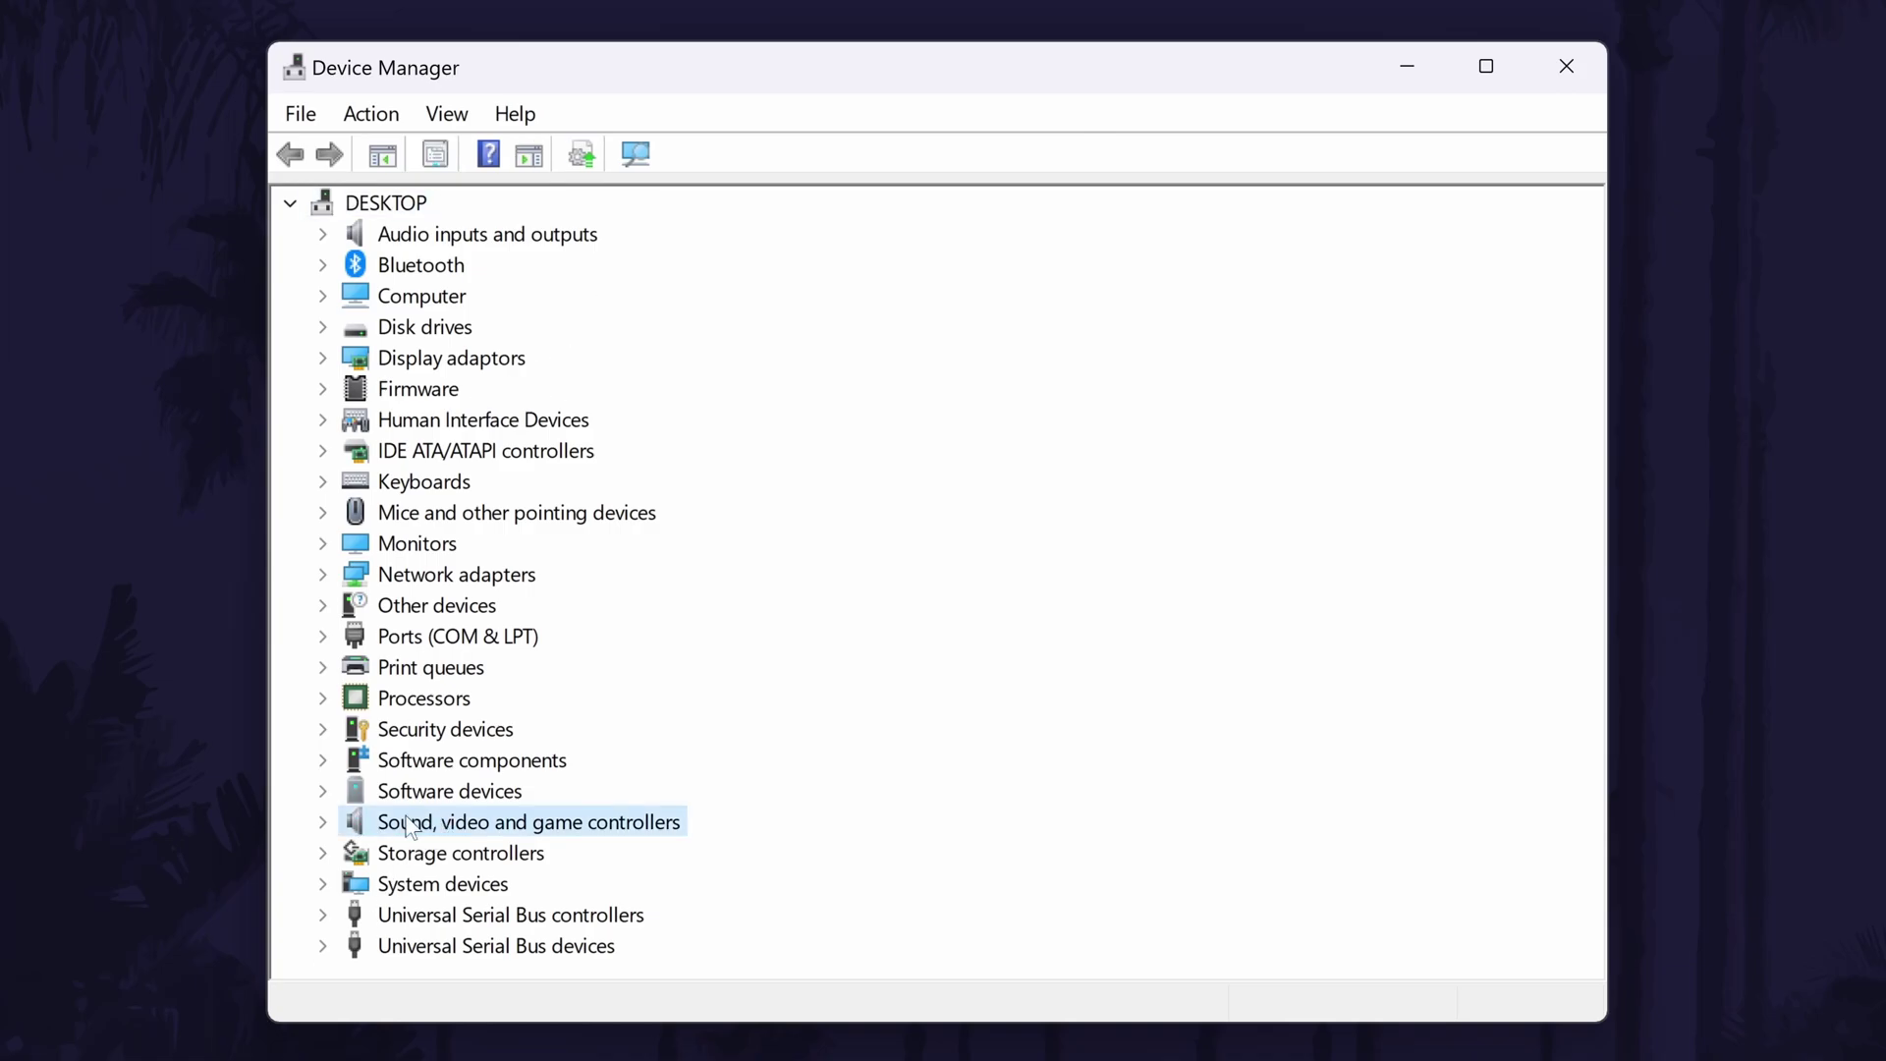
{"action": "left_click", "coordinate": [322, 822]}
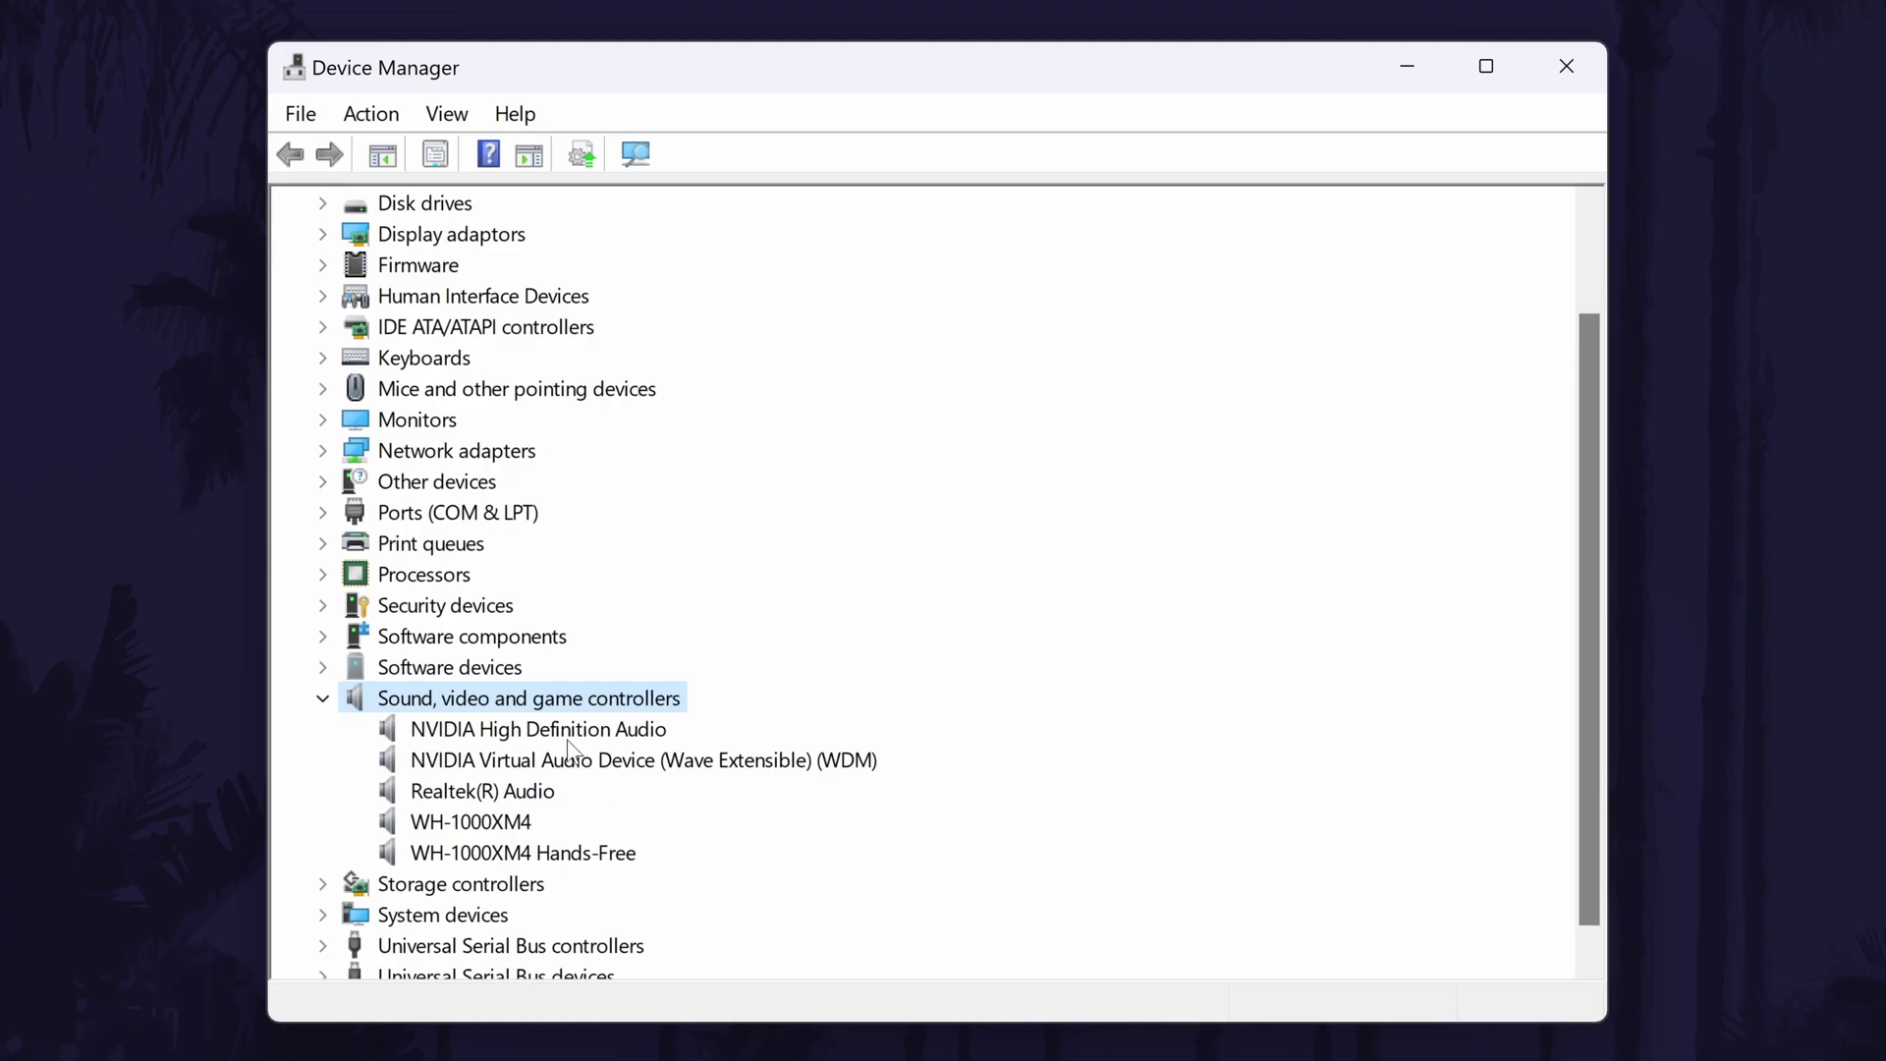
{"action": "left_click", "coordinate": [502, 793]}
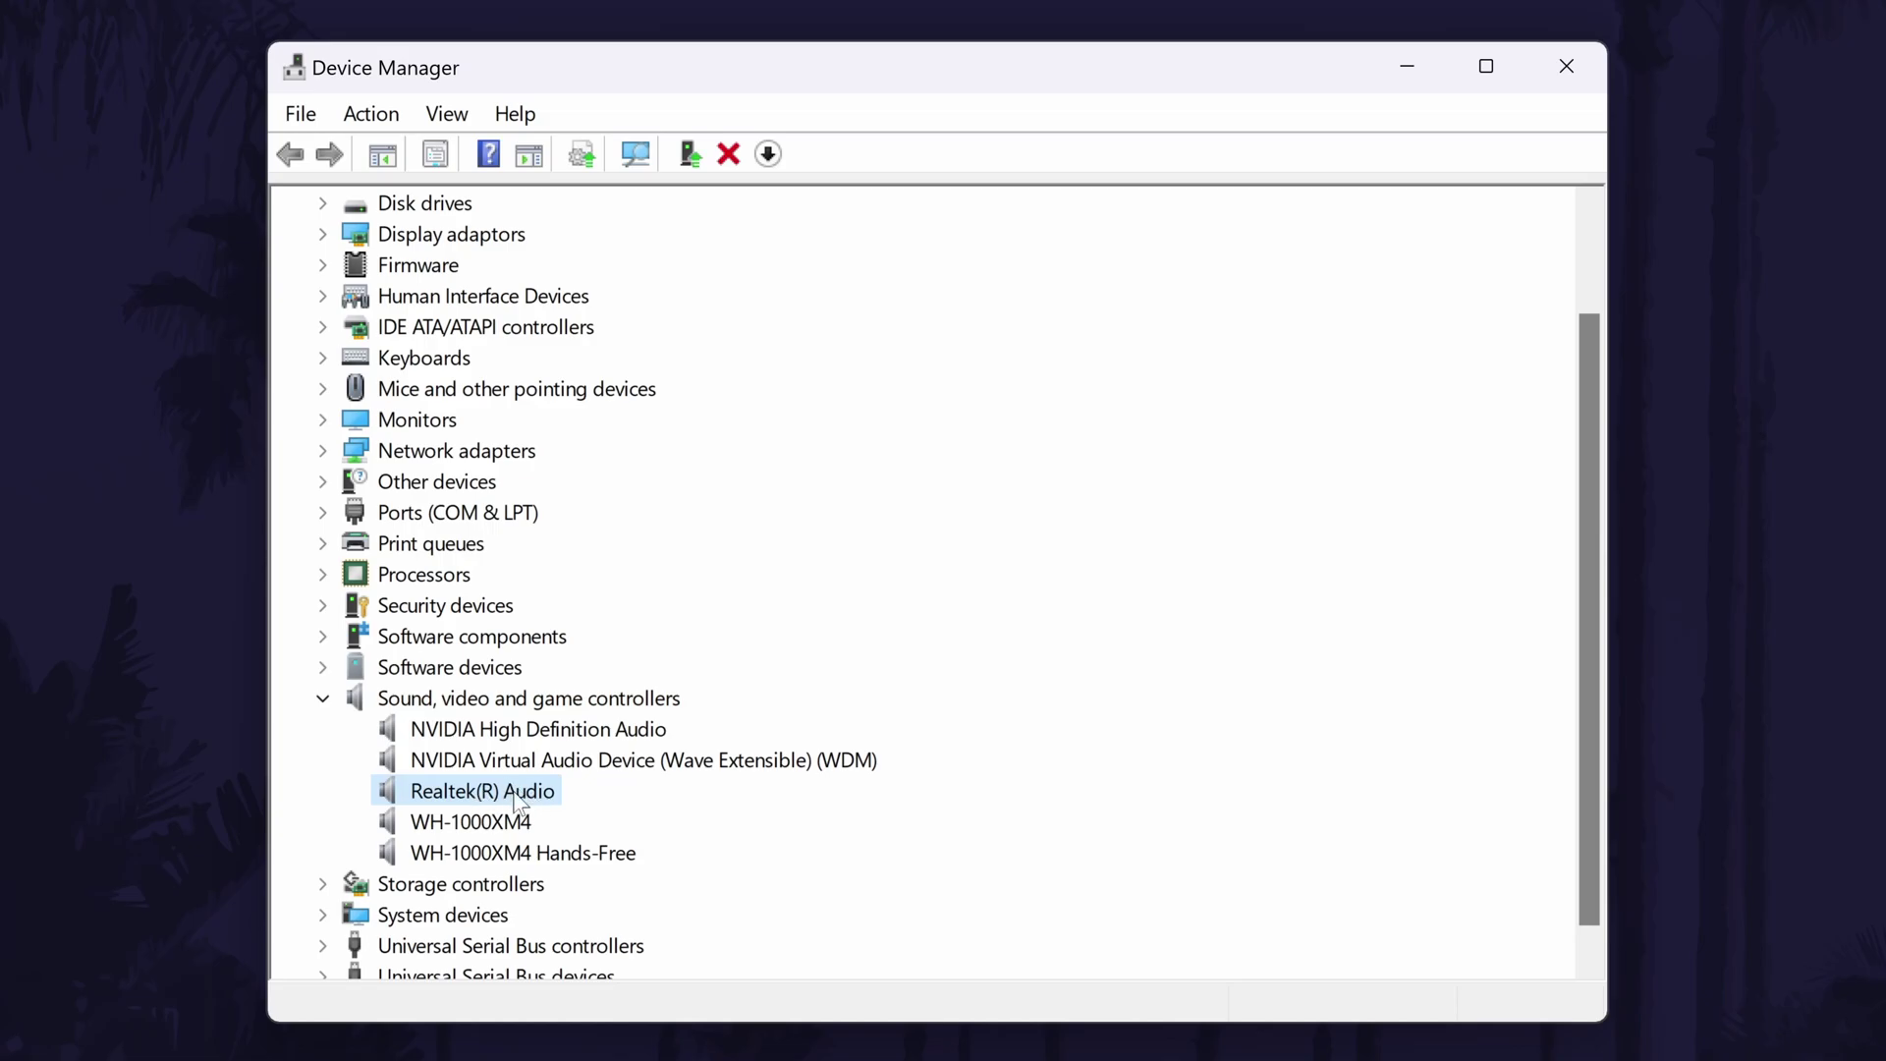
Step: Search automatically for a Realtek(R) Audio driver, confirming version 6.0.8832.1 is already the best
{"action": "double_click", "coordinate": [510, 794]}
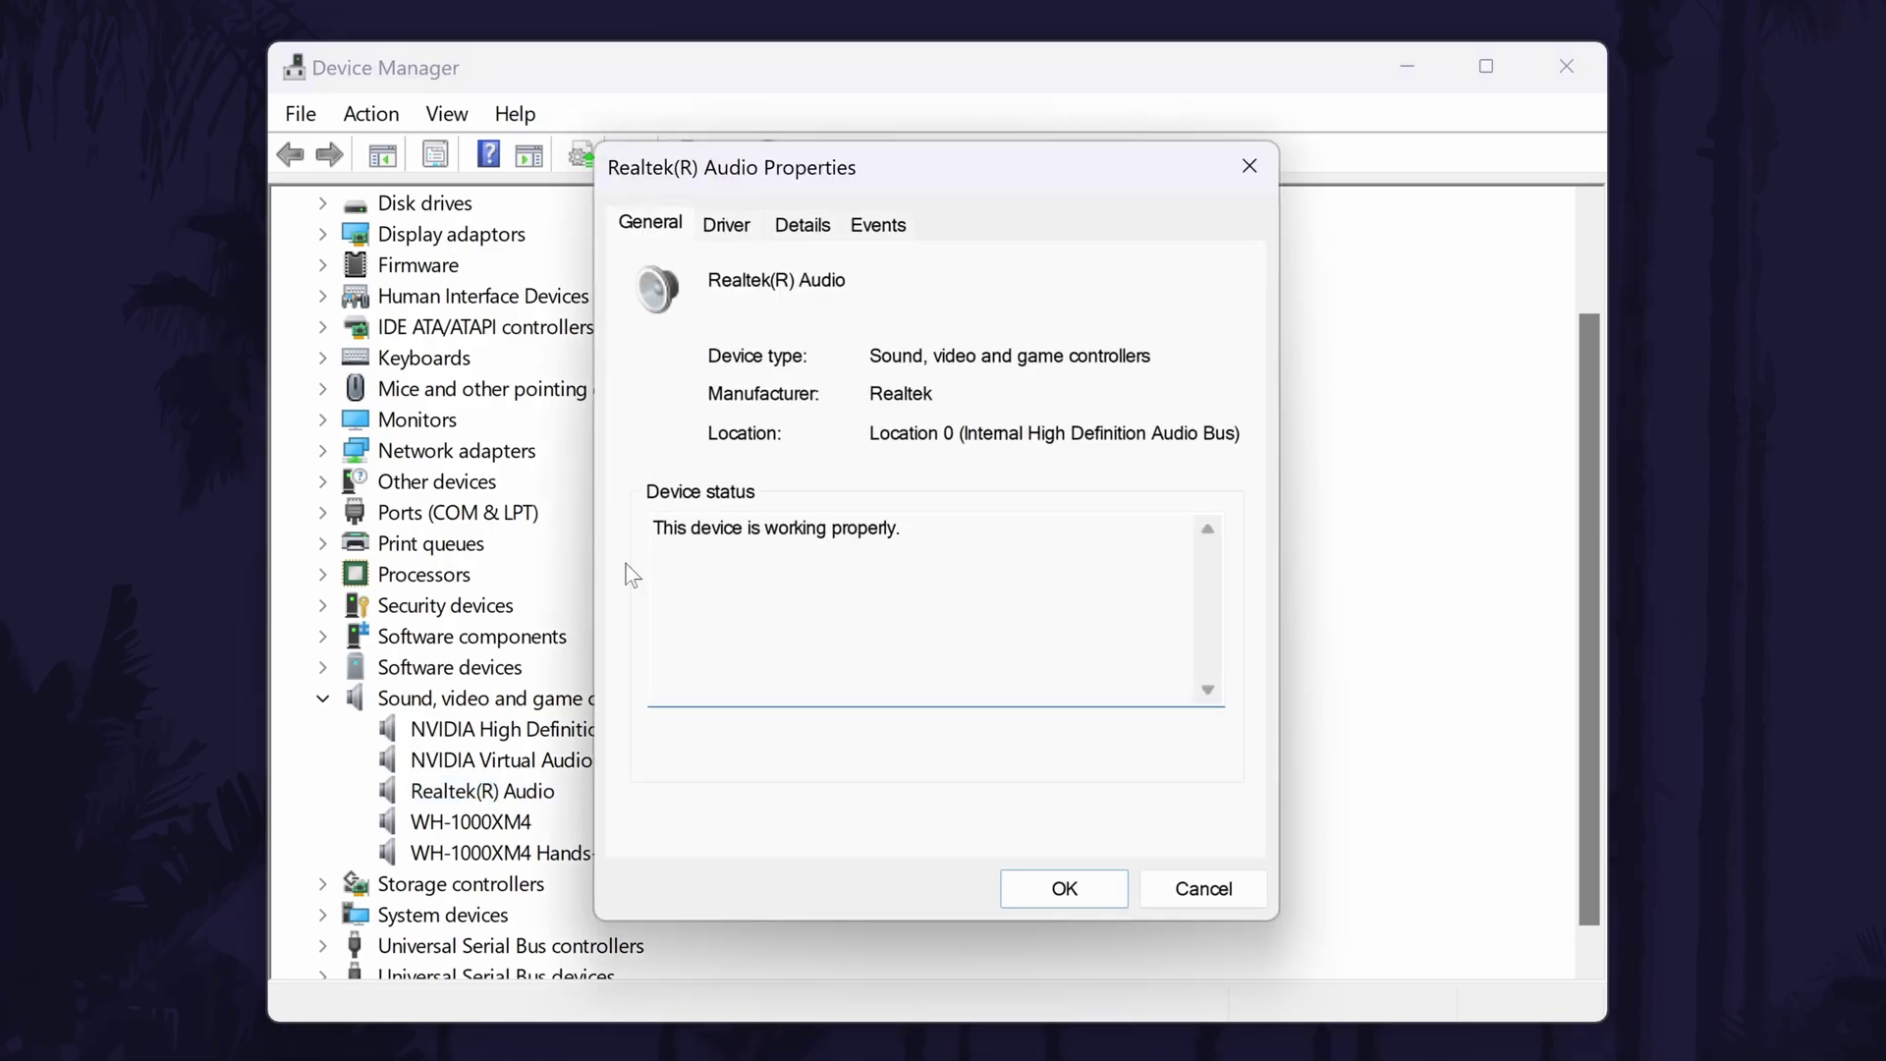
{"action": "left_click", "coordinate": [728, 227]}
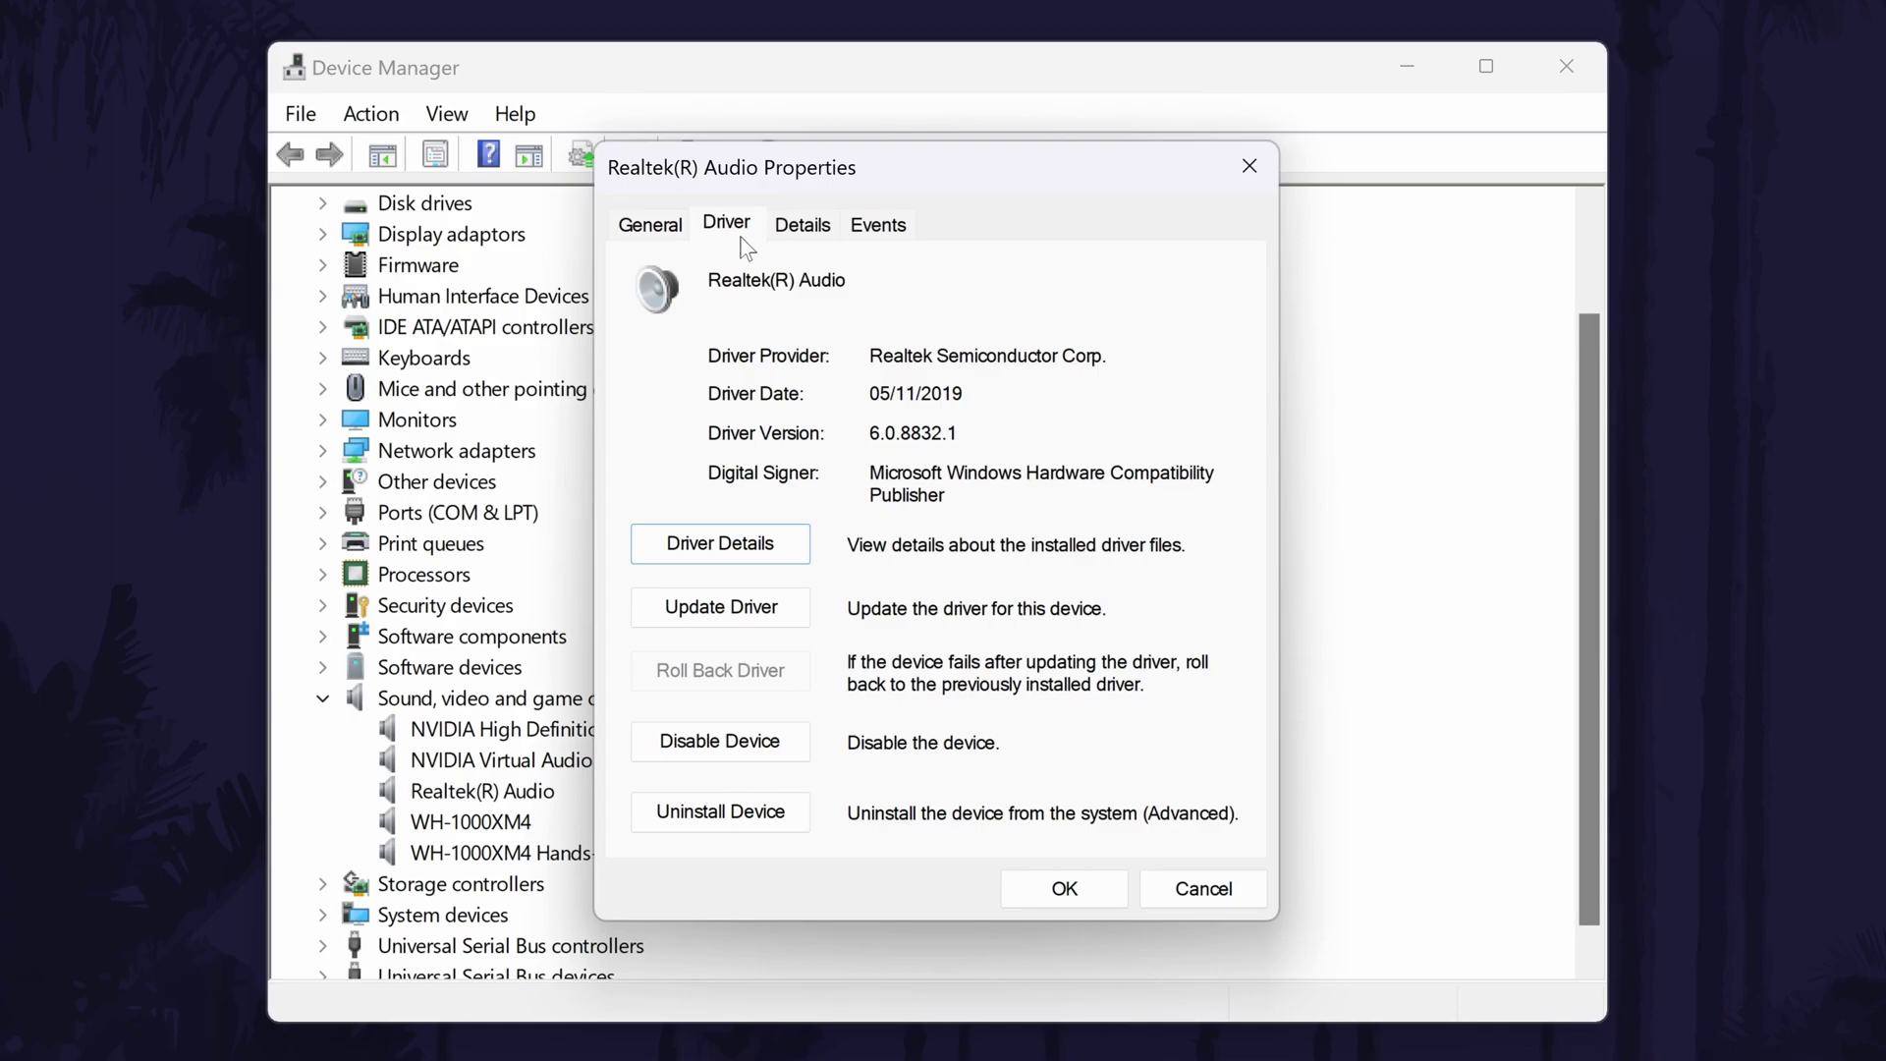
{"action": "left_click", "coordinate": [805, 614]}
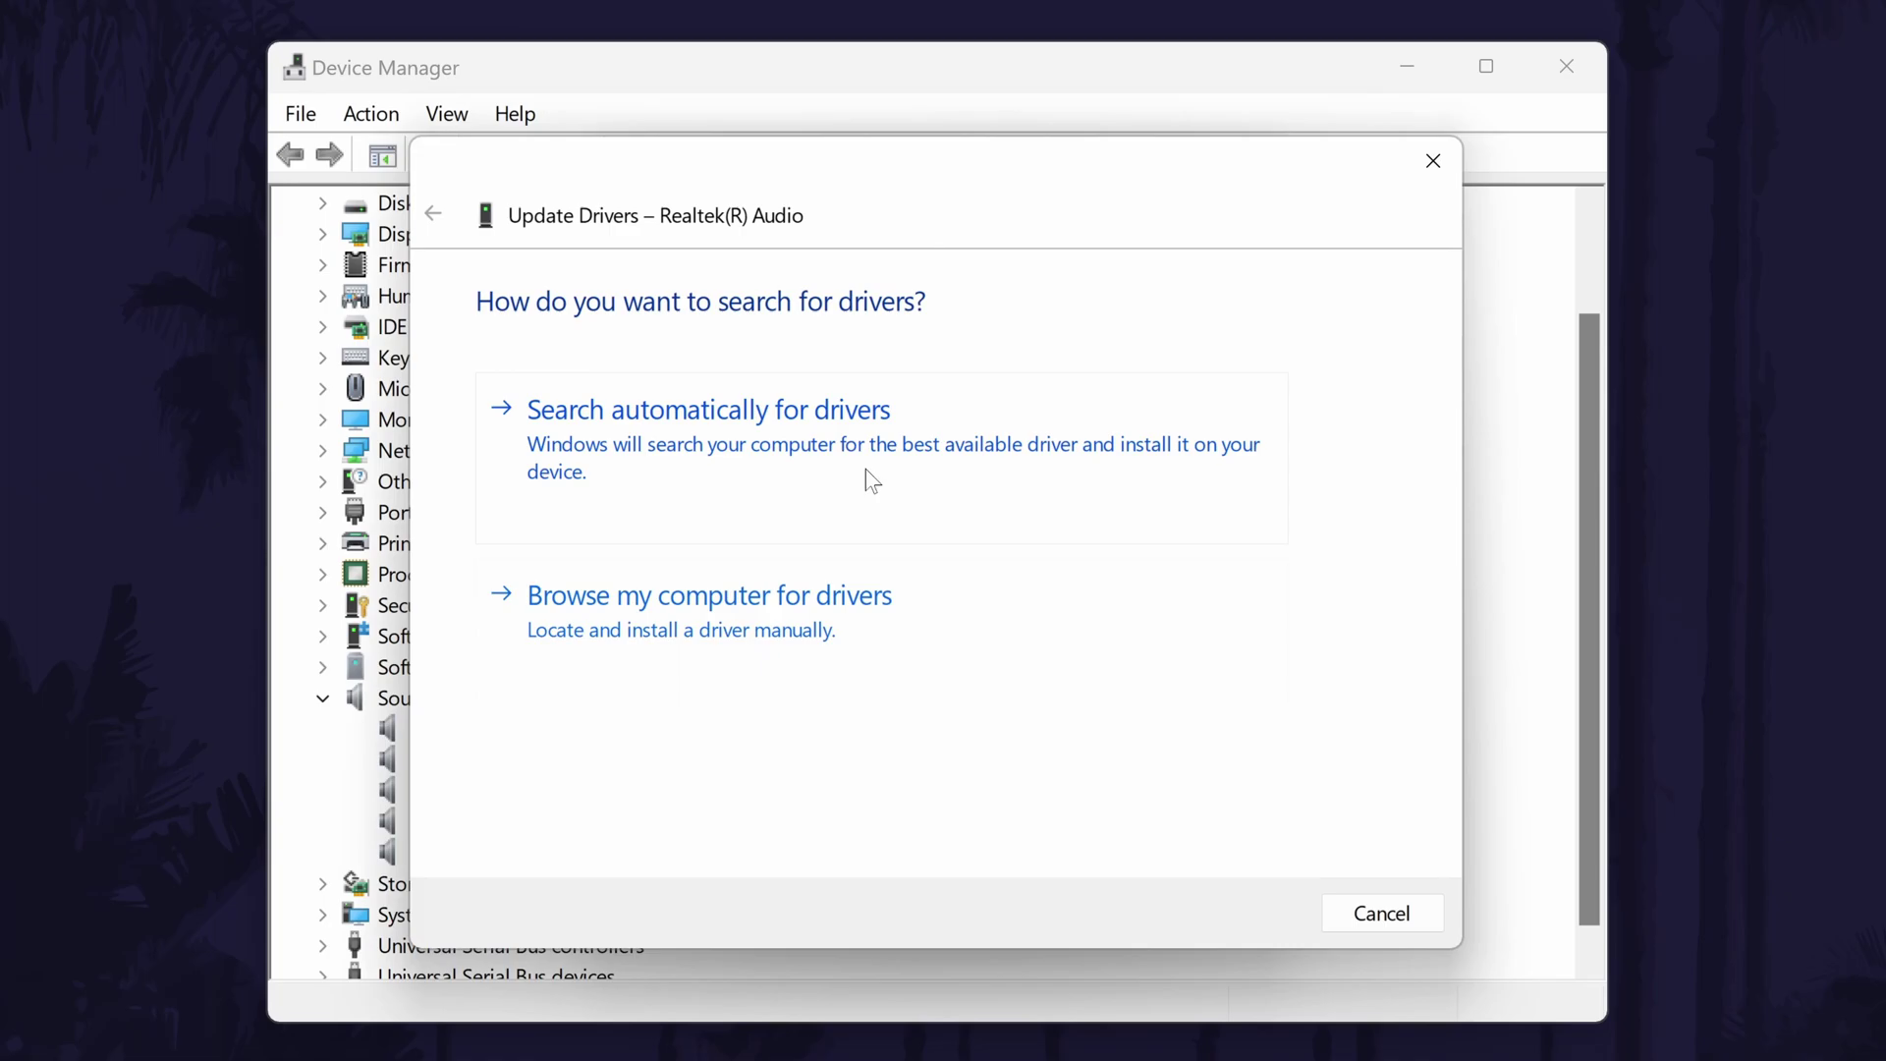
{"action": "left_click", "coordinate": [870, 440]}
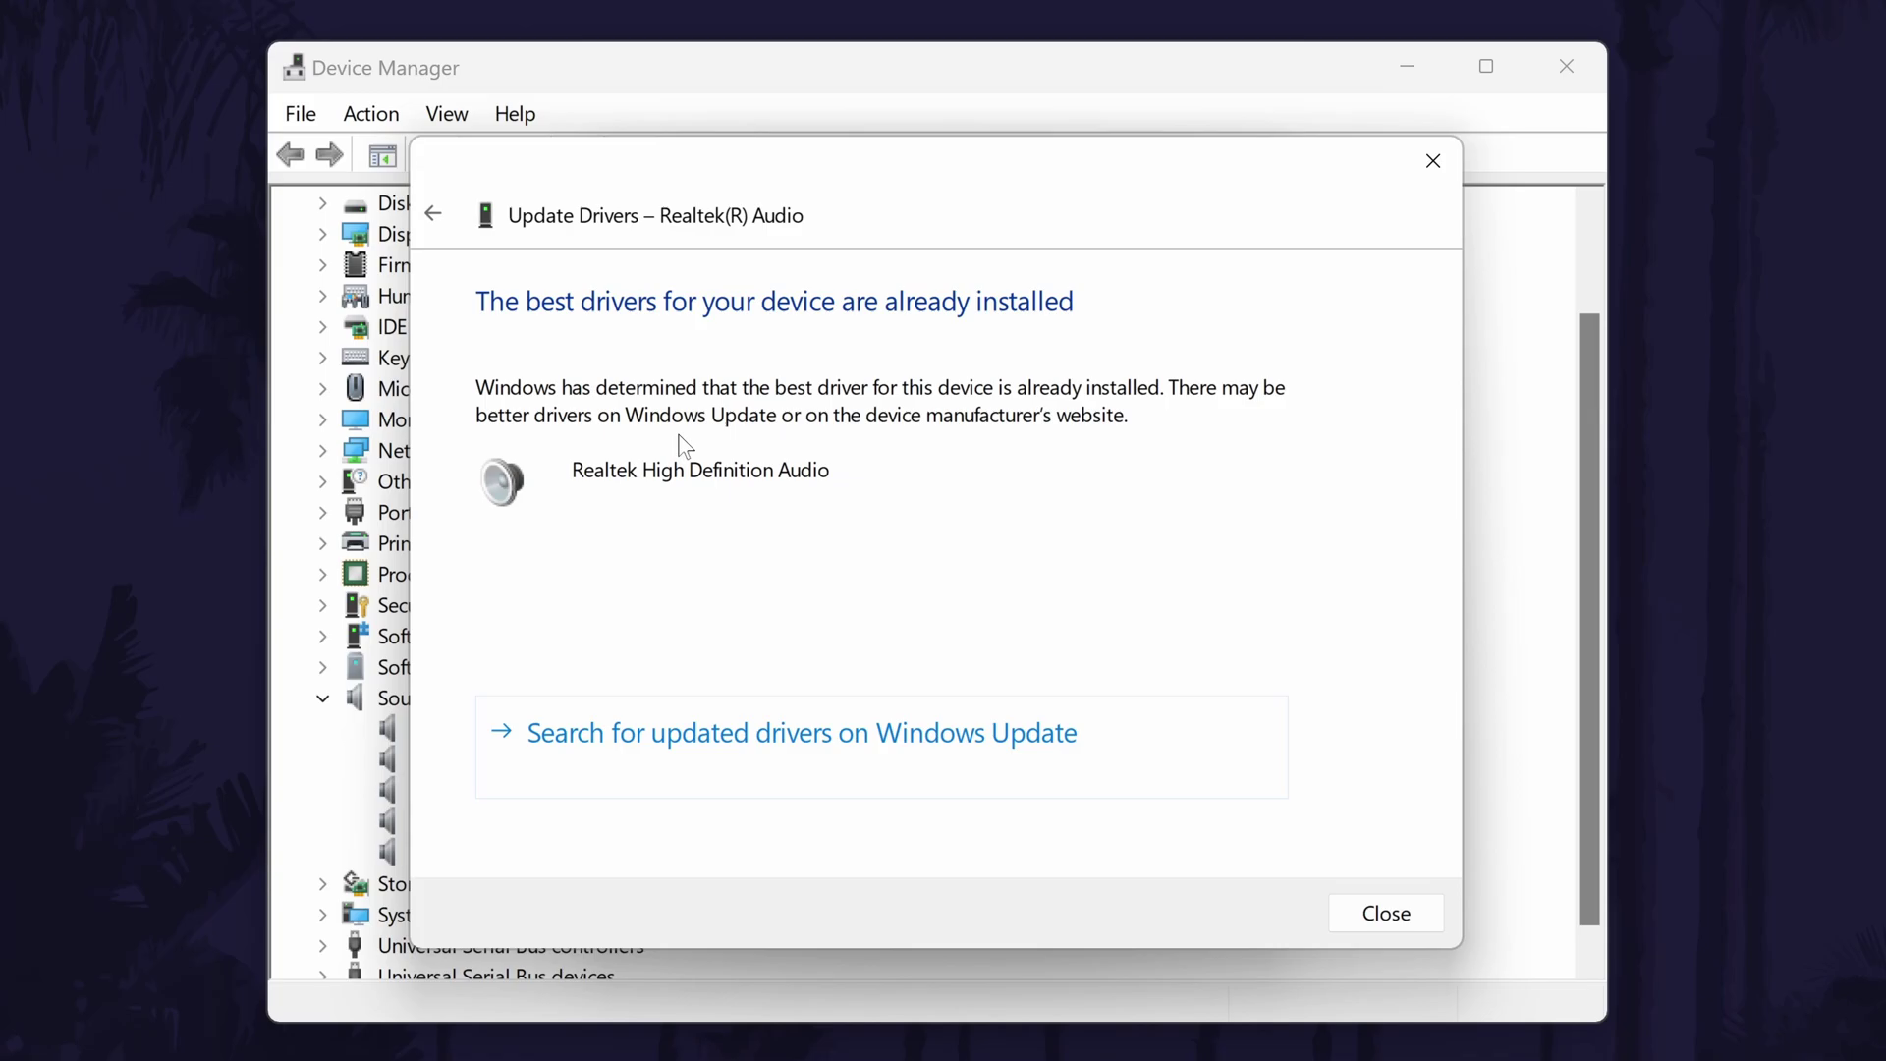
{"action": "left_click", "coordinate": [1433, 160]}
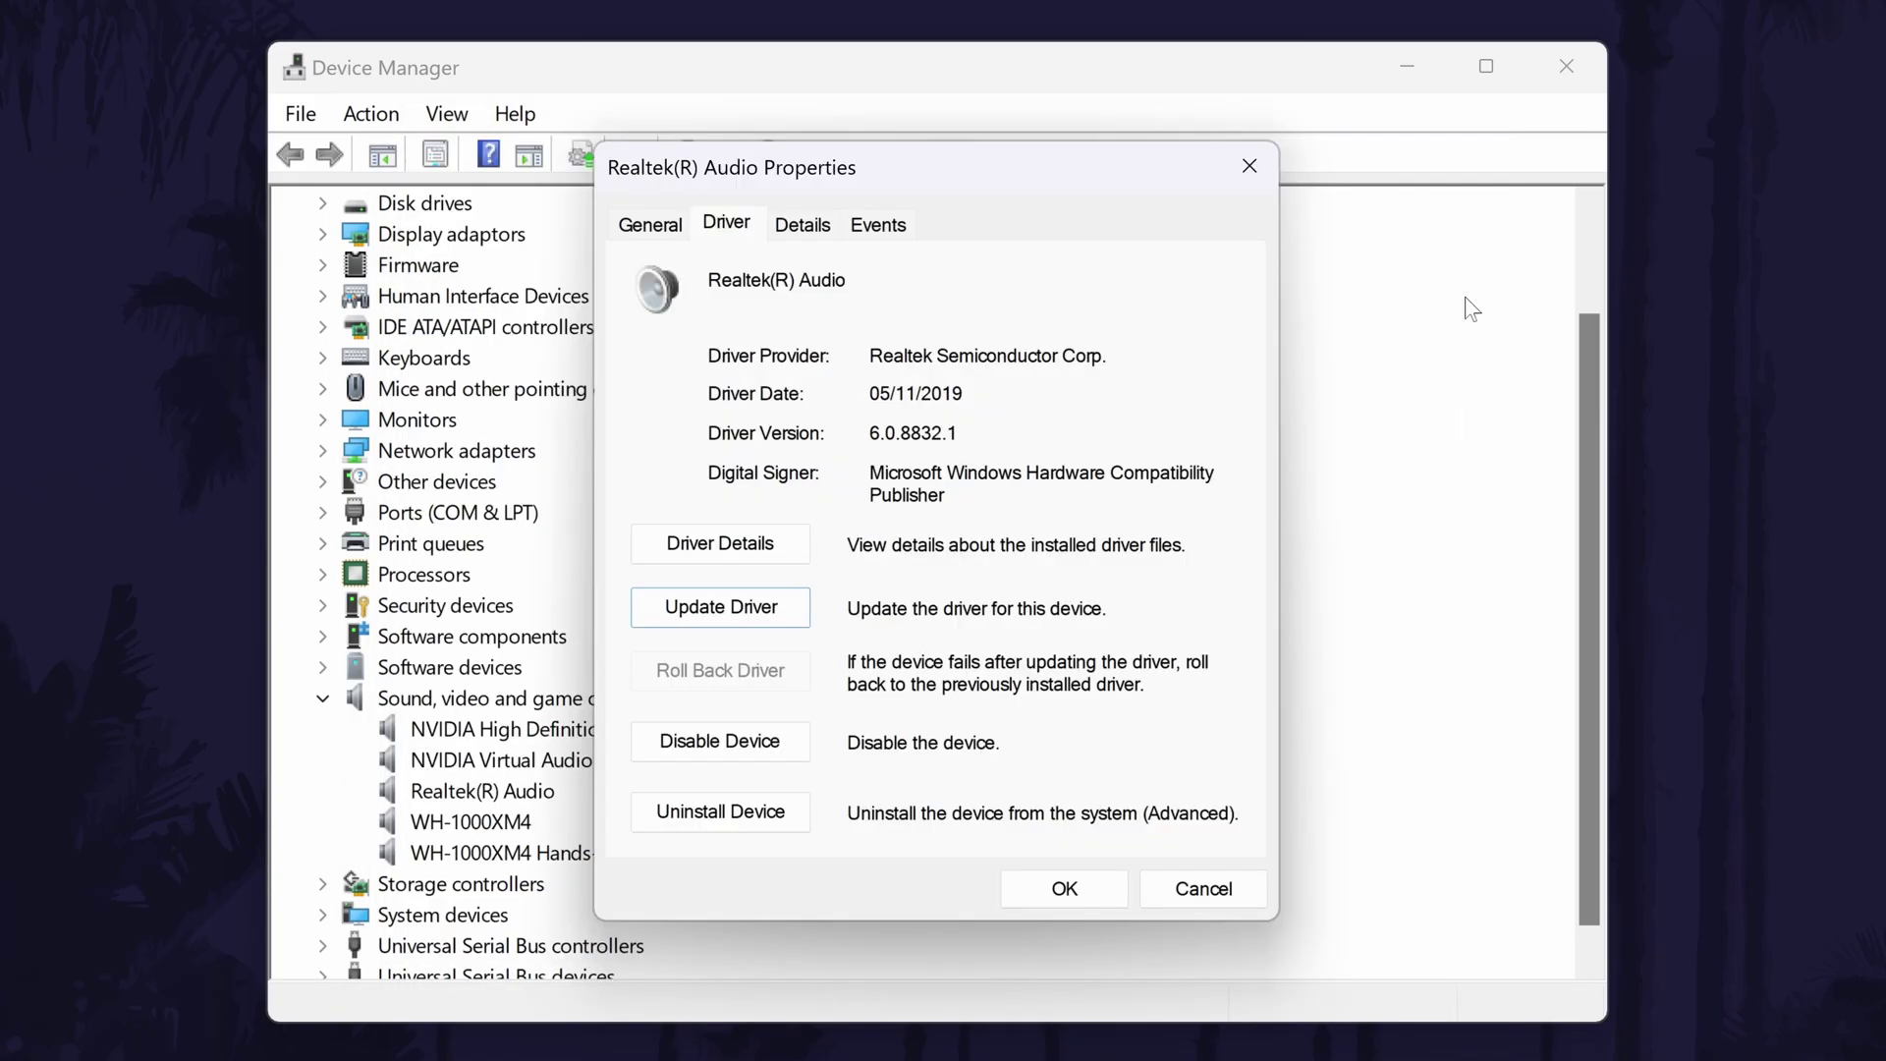
Step: Reinstall the Realtek High Definition Audio driver from the list of drivers on the computer
{"action": "left_click", "coordinate": [800, 609]}
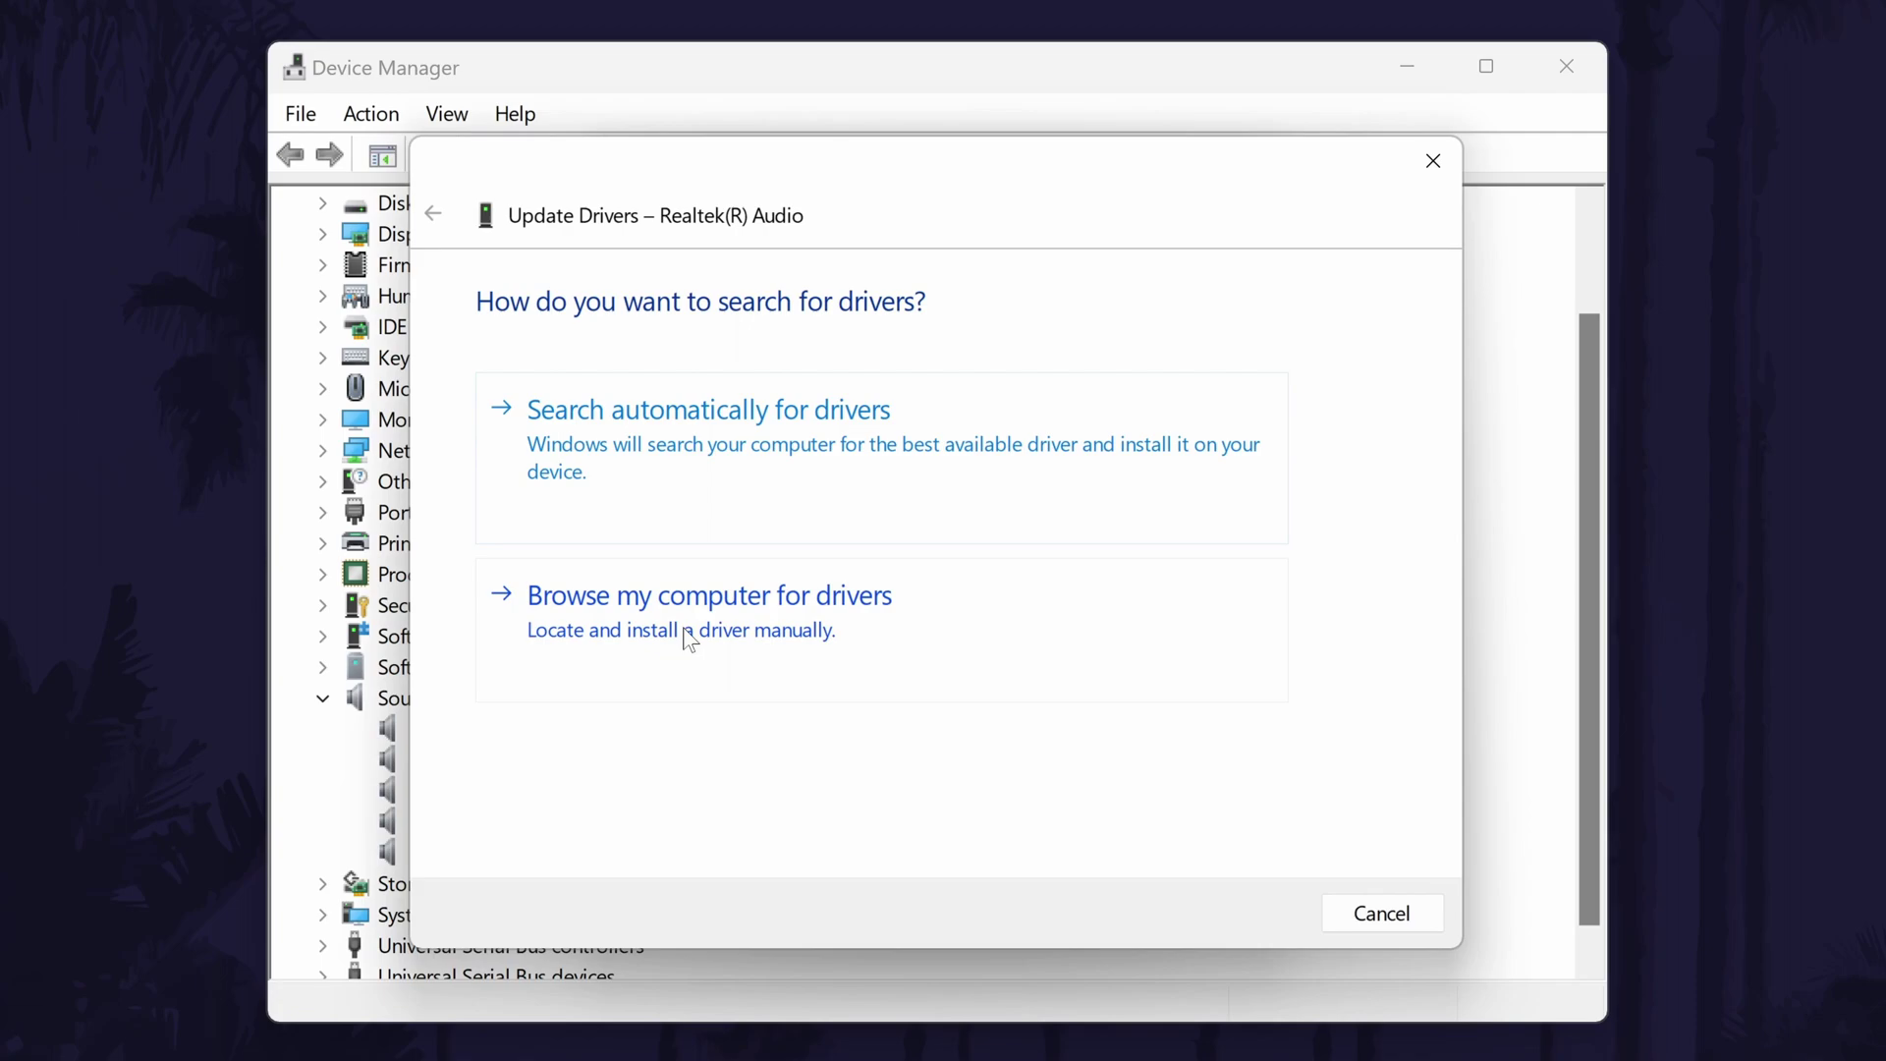
{"action": "left_click", "coordinate": [769, 614]}
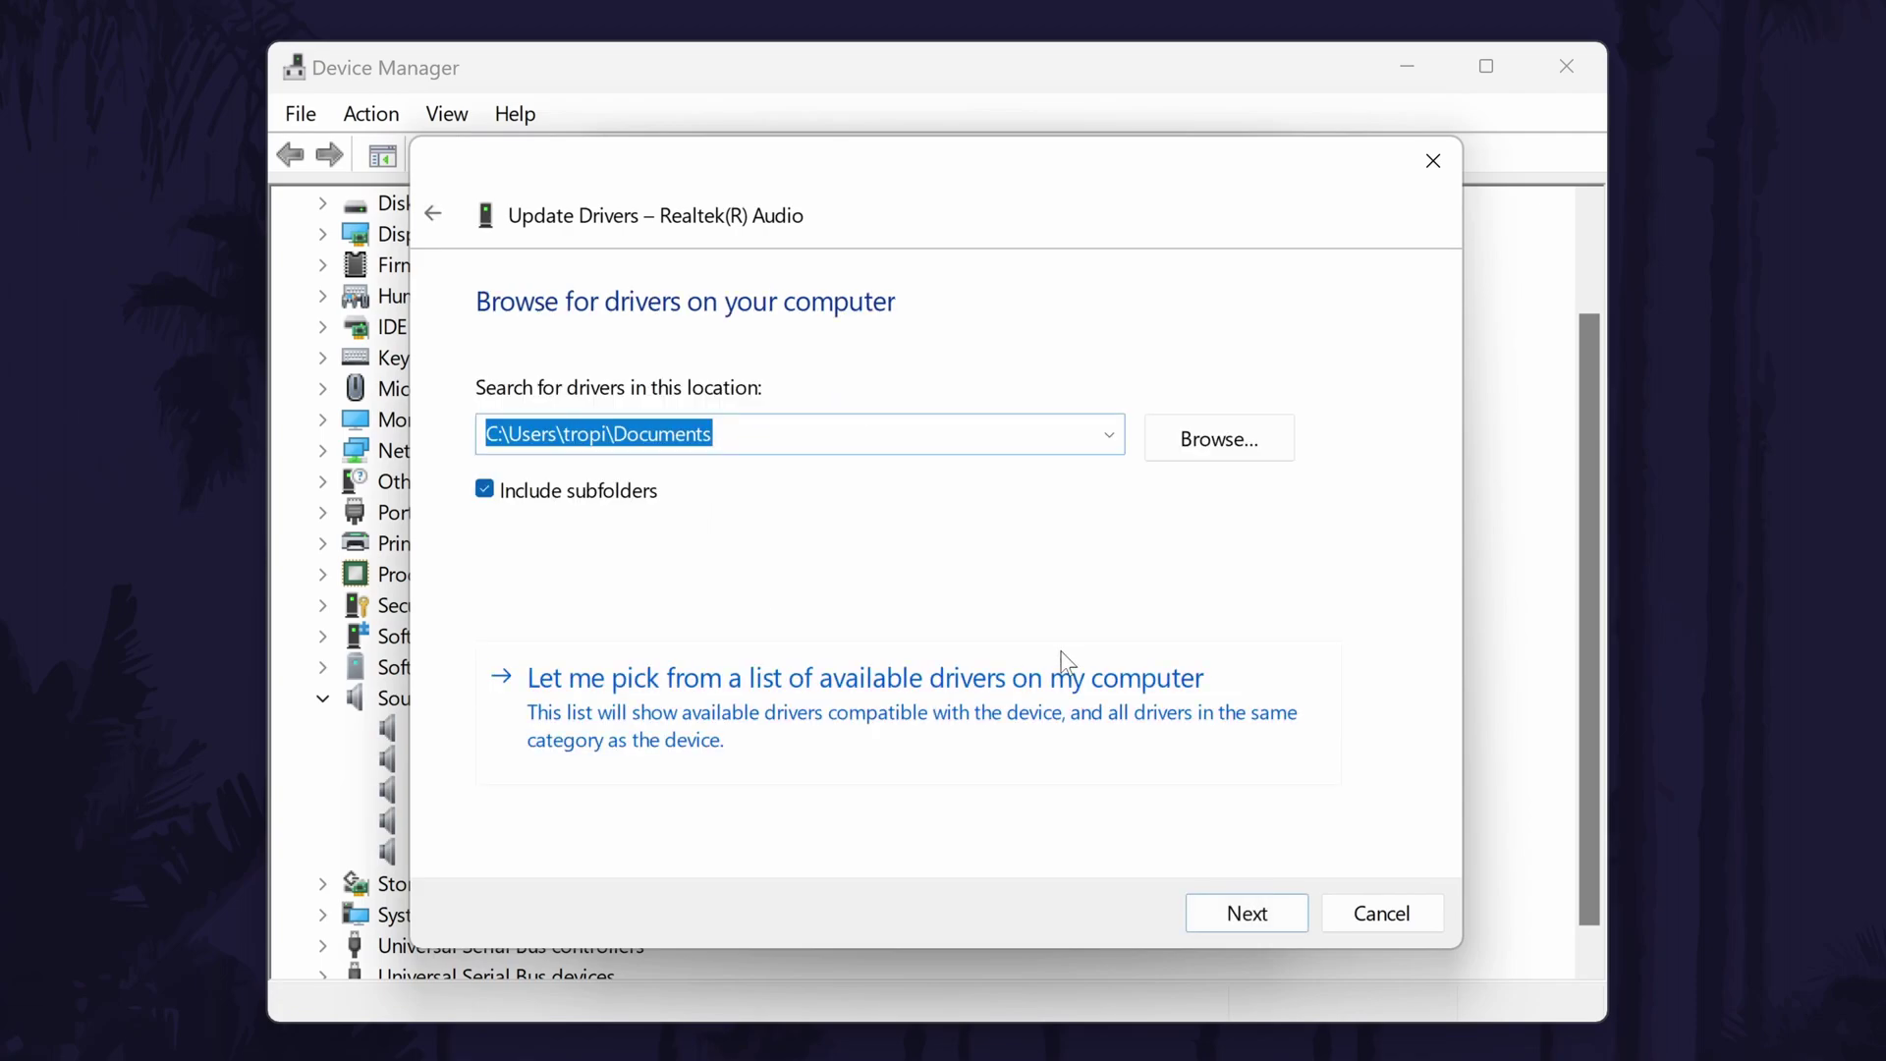
{"action": "left_click", "coordinate": [786, 692]}
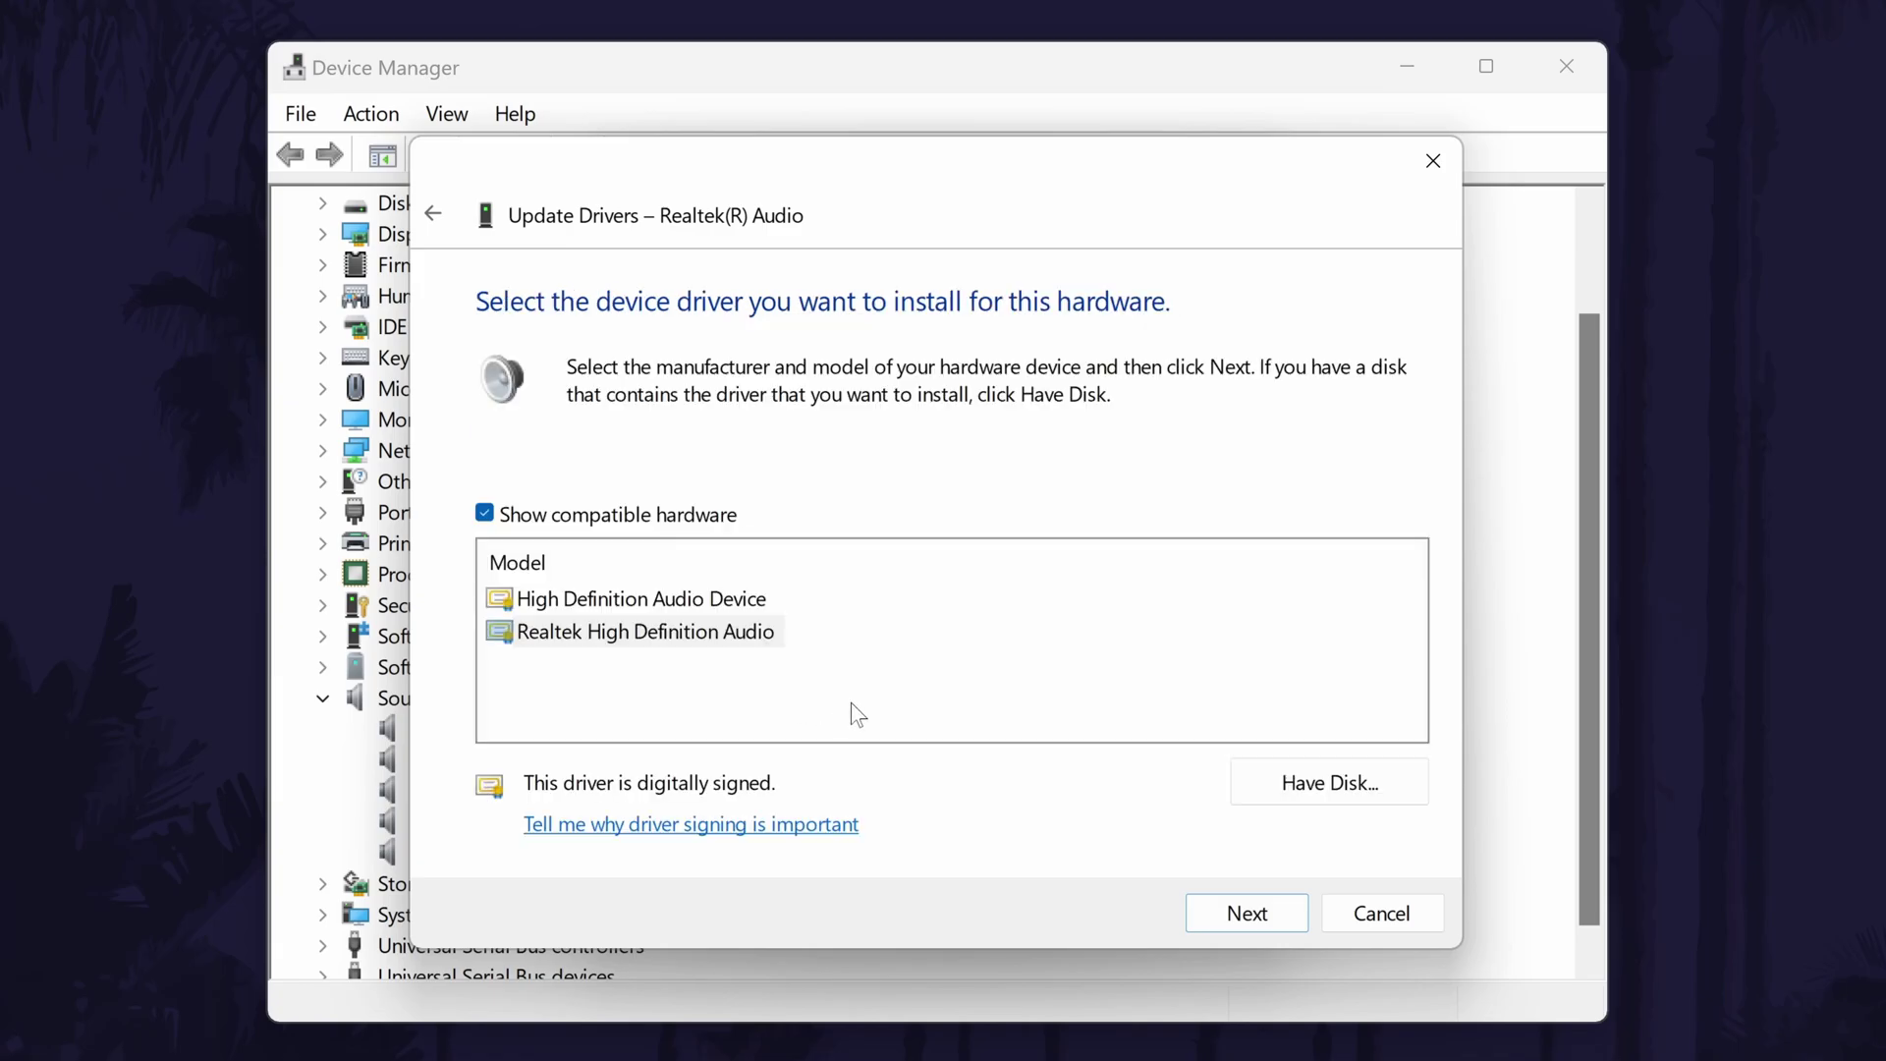
{"action": "left_click", "coordinate": [486, 513]}
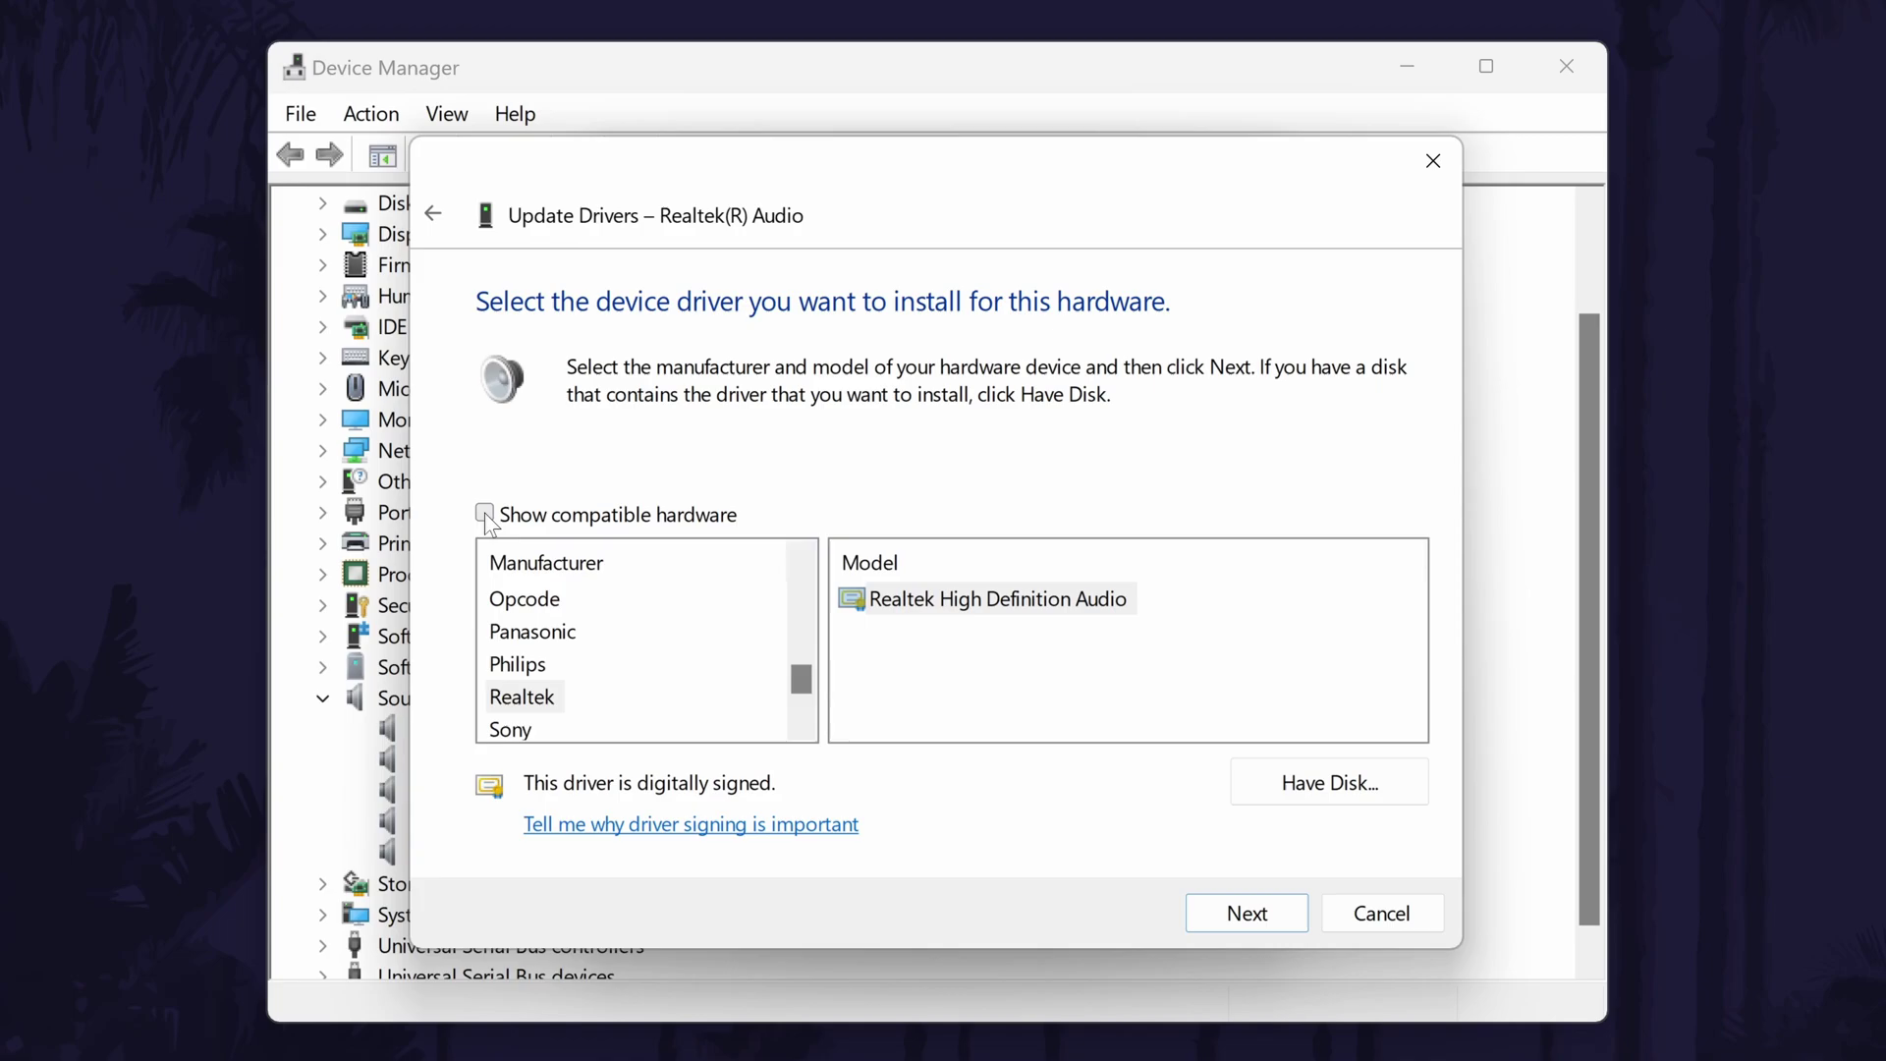
{"action": "left_click", "coordinate": [485, 513]}
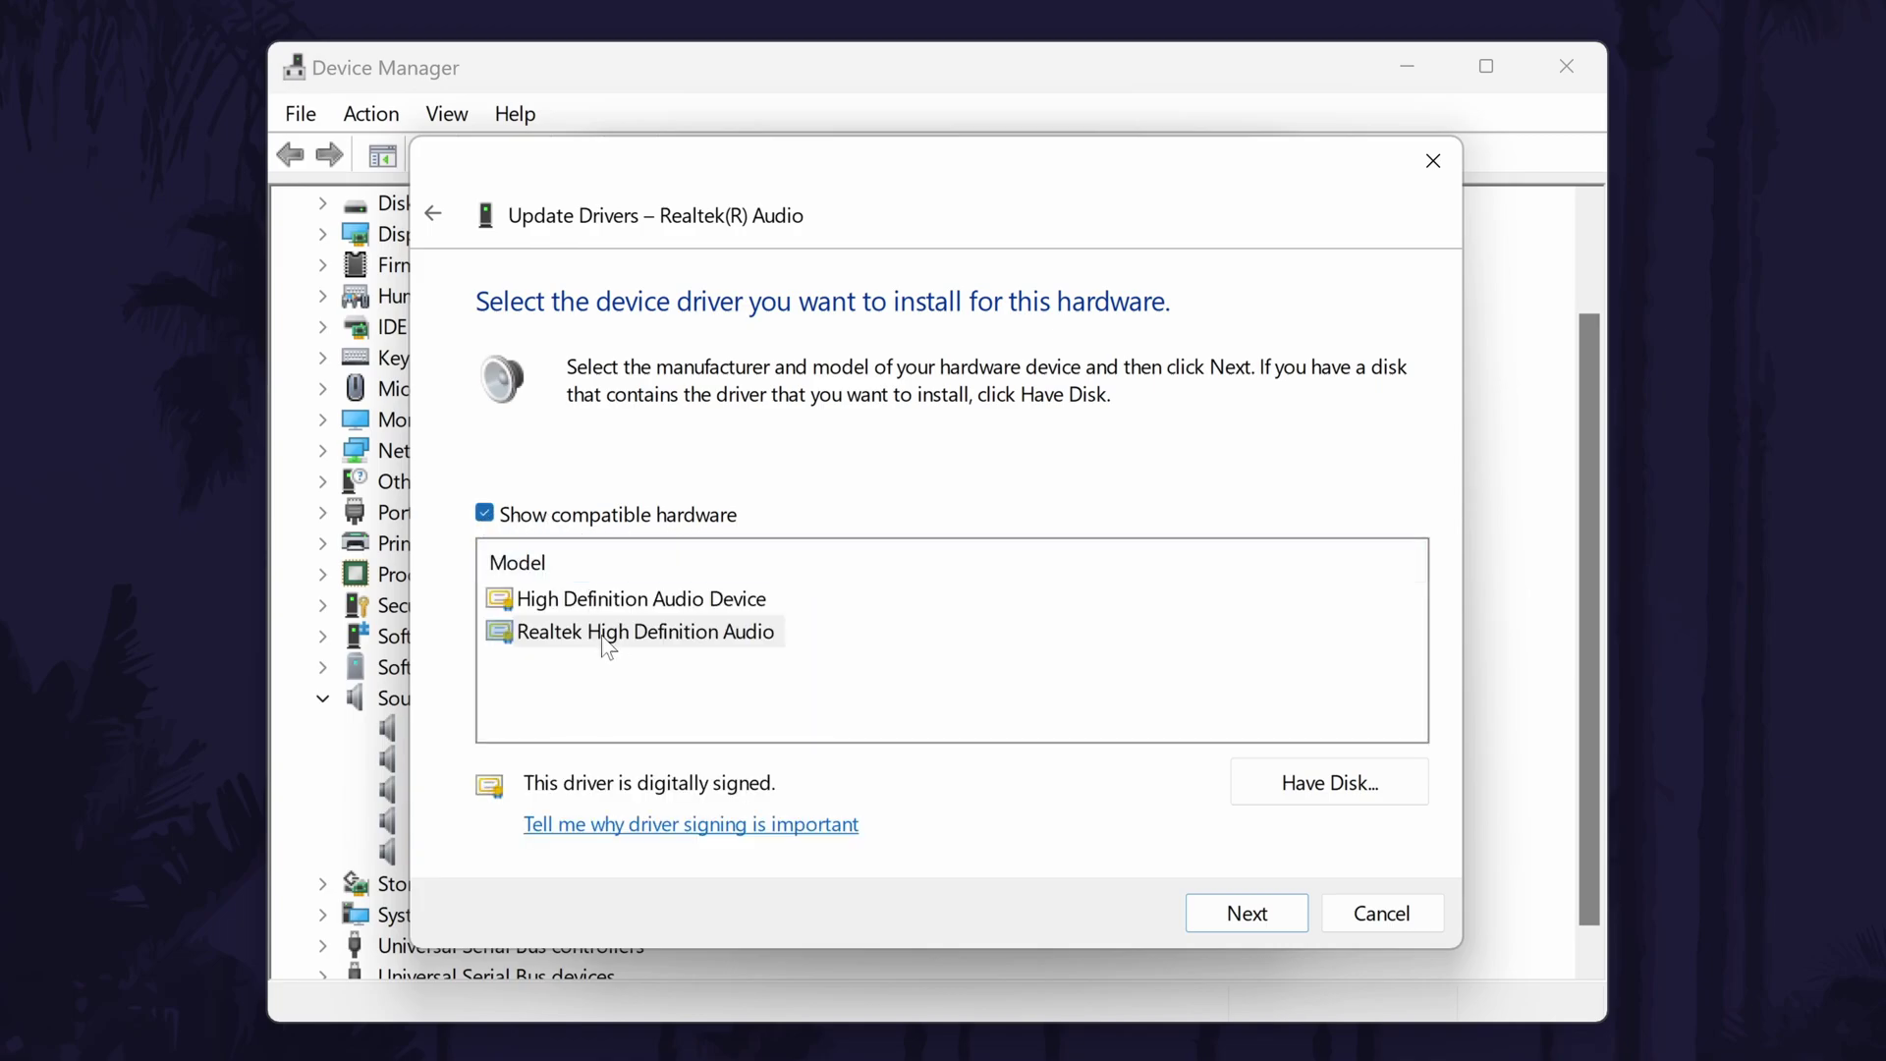
{"action": "left_click", "coordinate": [629, 634]}
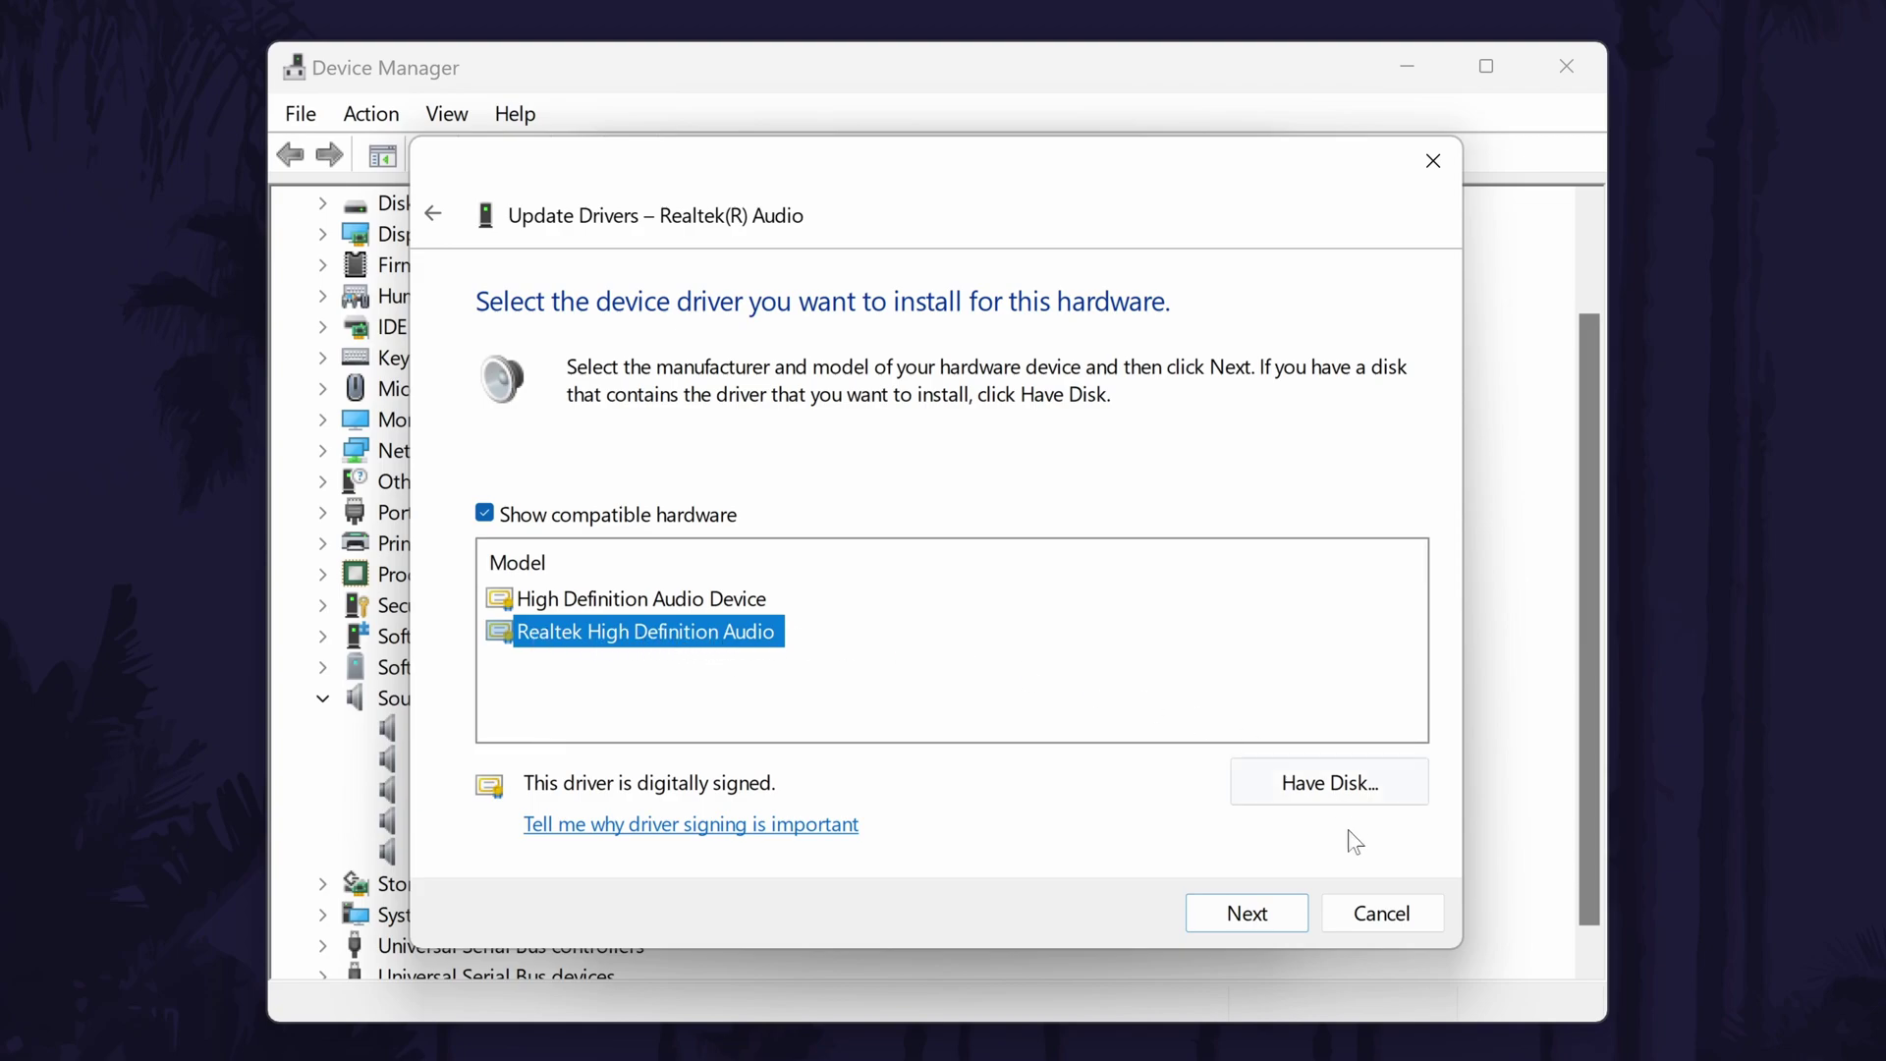
{"action": "left_click", "coordinate": [1282, 908]}
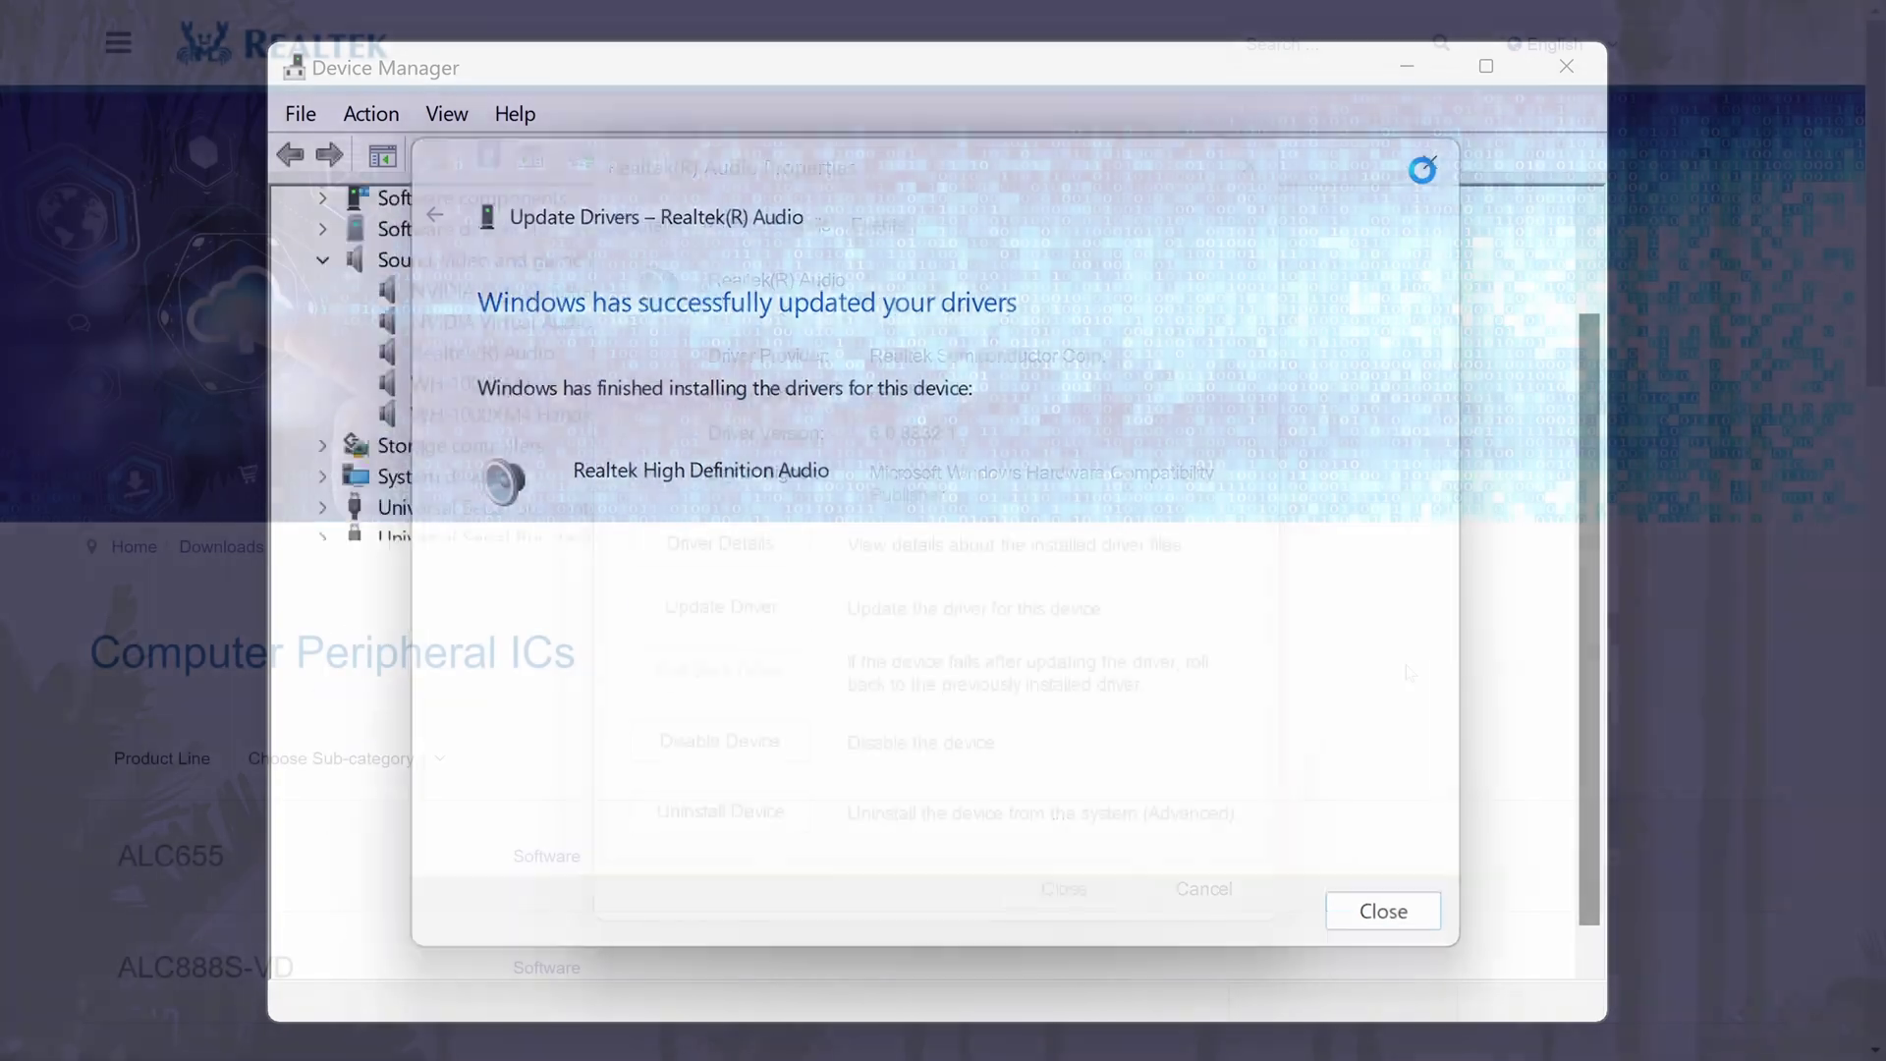
{"action": "left_click", "coordinate": [1425, 174]}
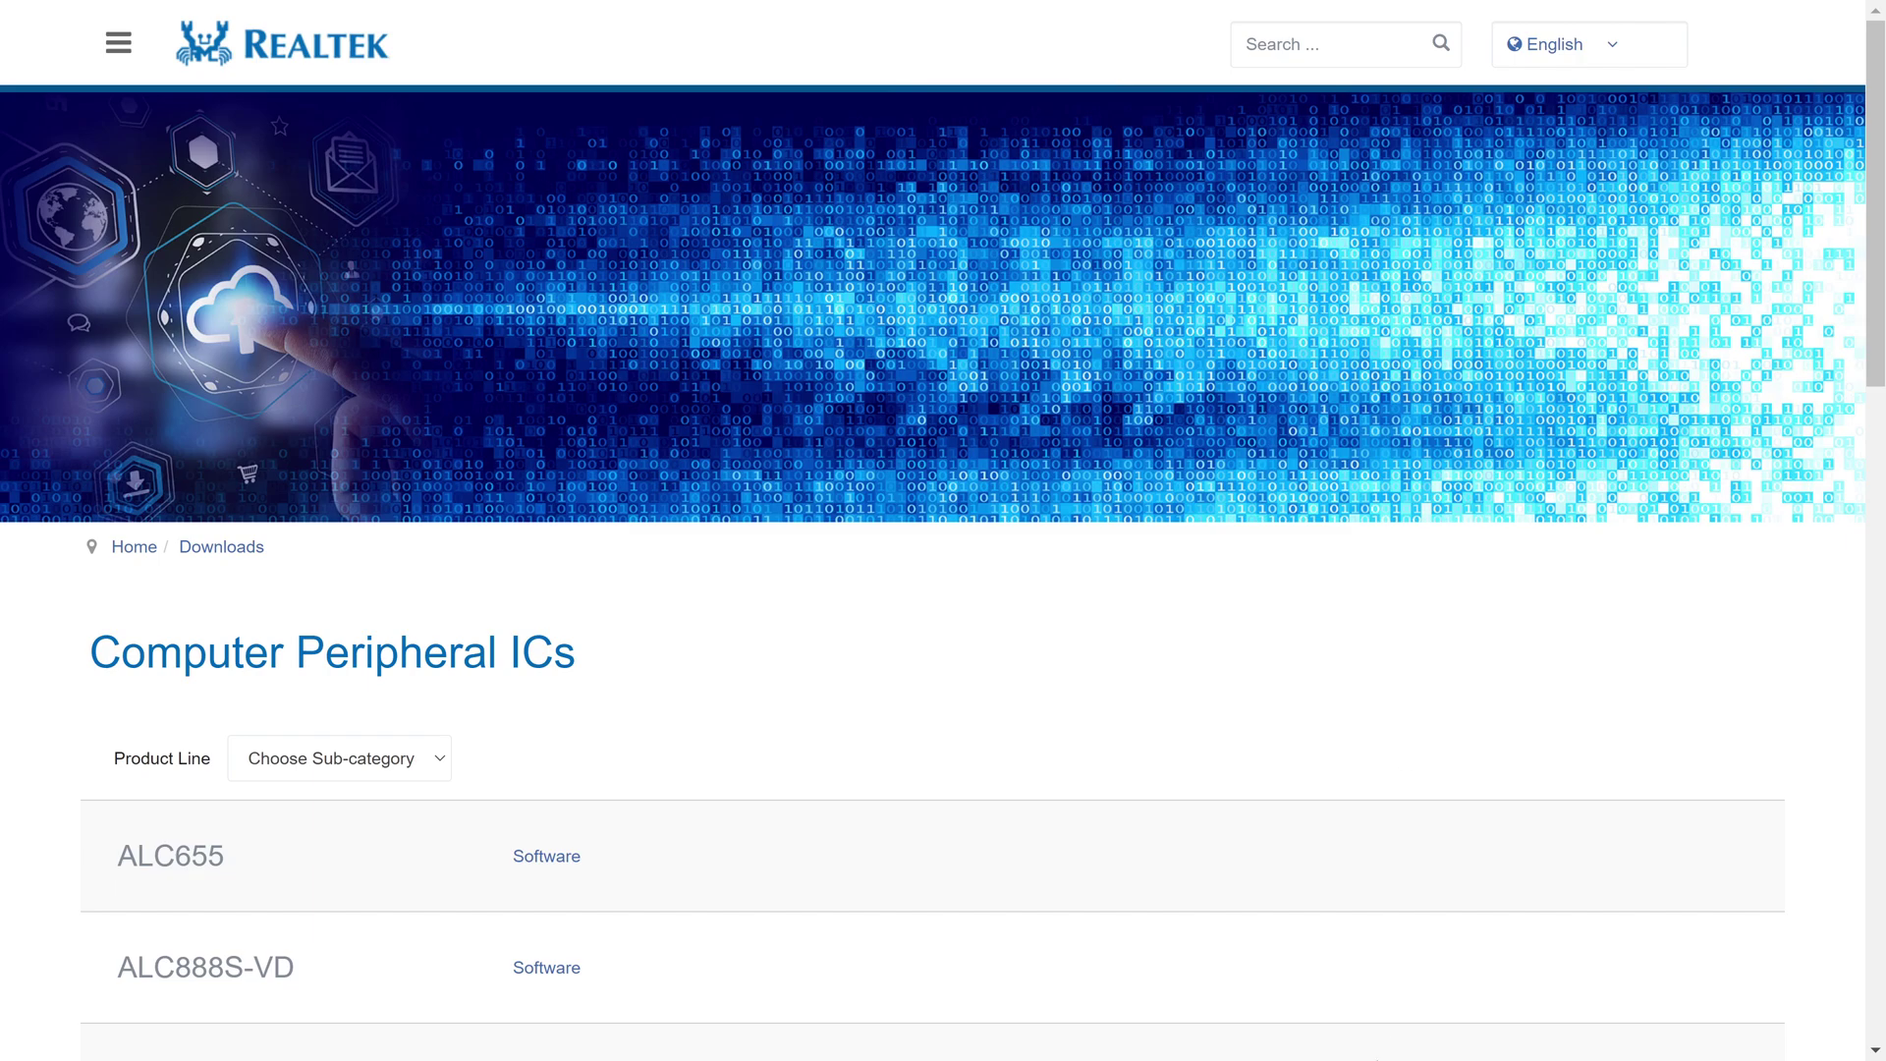
Step: Filter Realtek's downloads to High Definition Audio Codecs and open the ALC888S-VD software page
{"action": "scroll", "coordinate": [383, 332], "scroll_direction": "down", "scroll_amount": 3}
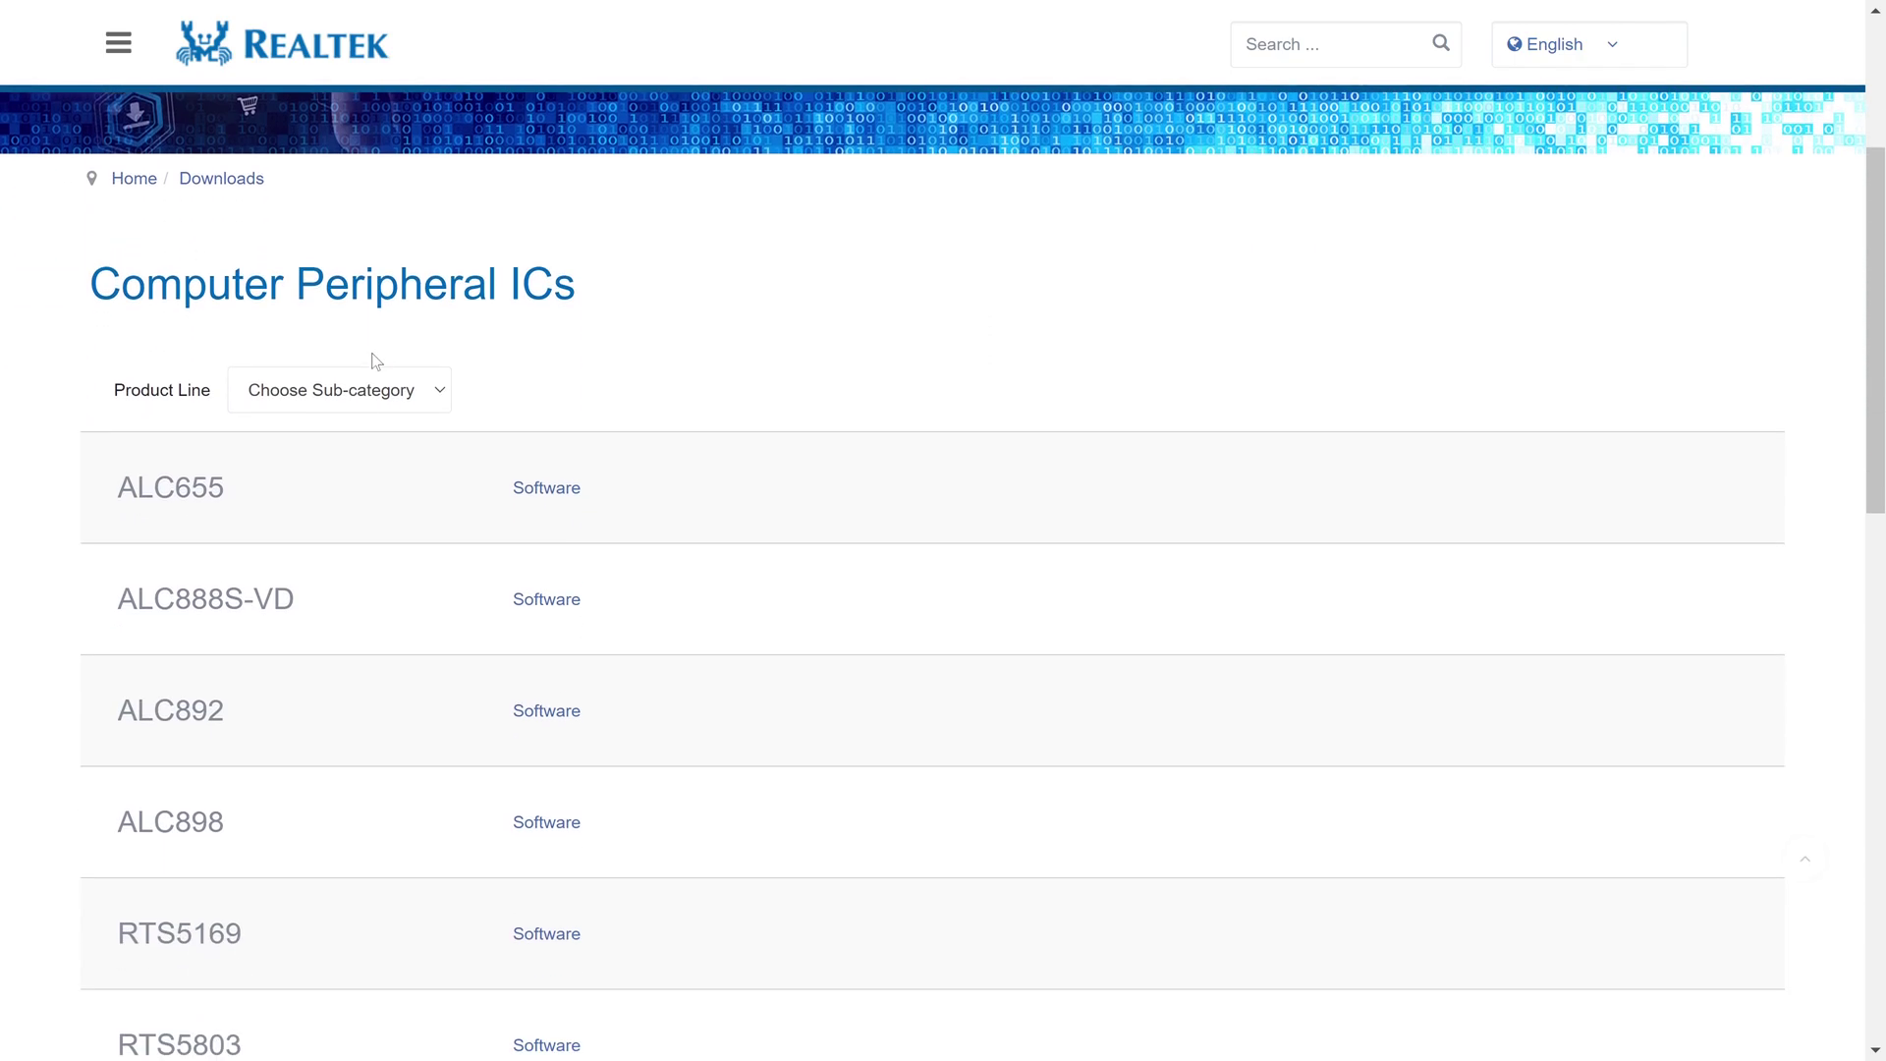
{"action": "left_click", "coordinate": [344, 389]}
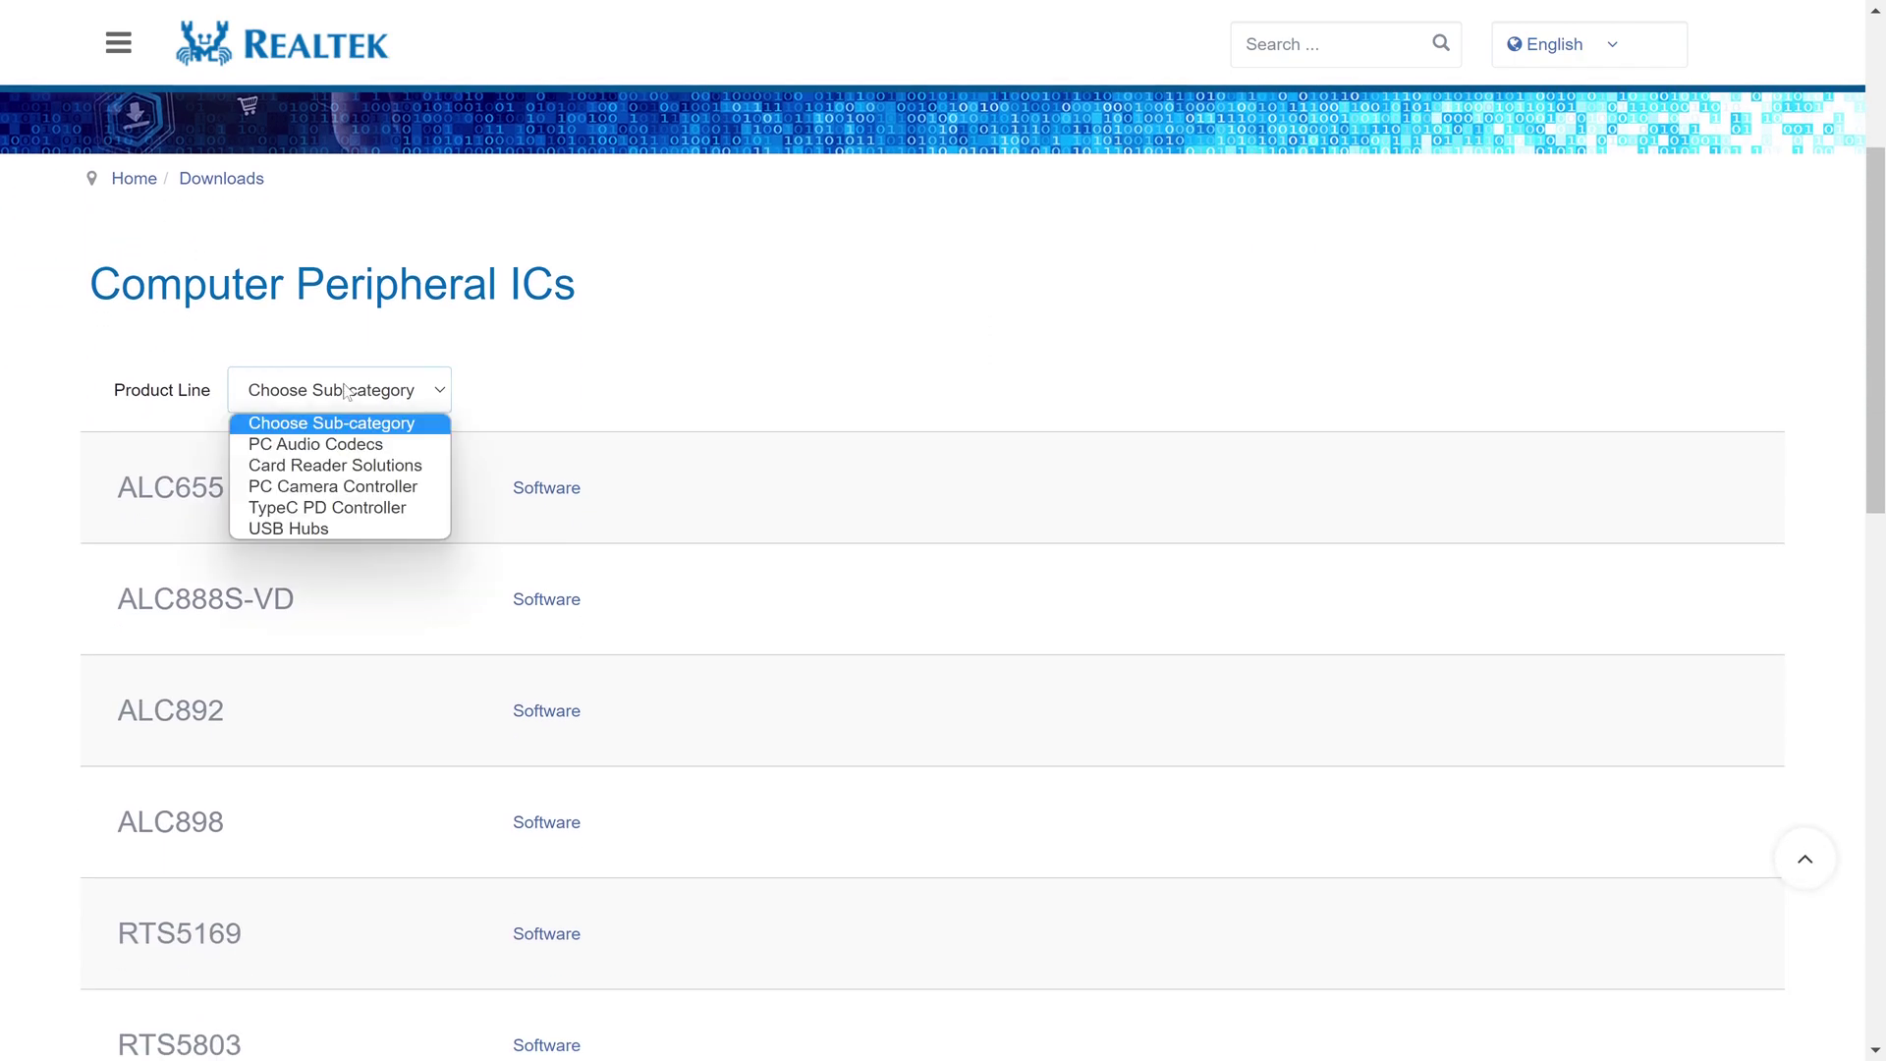
{"action": "left_click", "coordinate": [360, 447]}
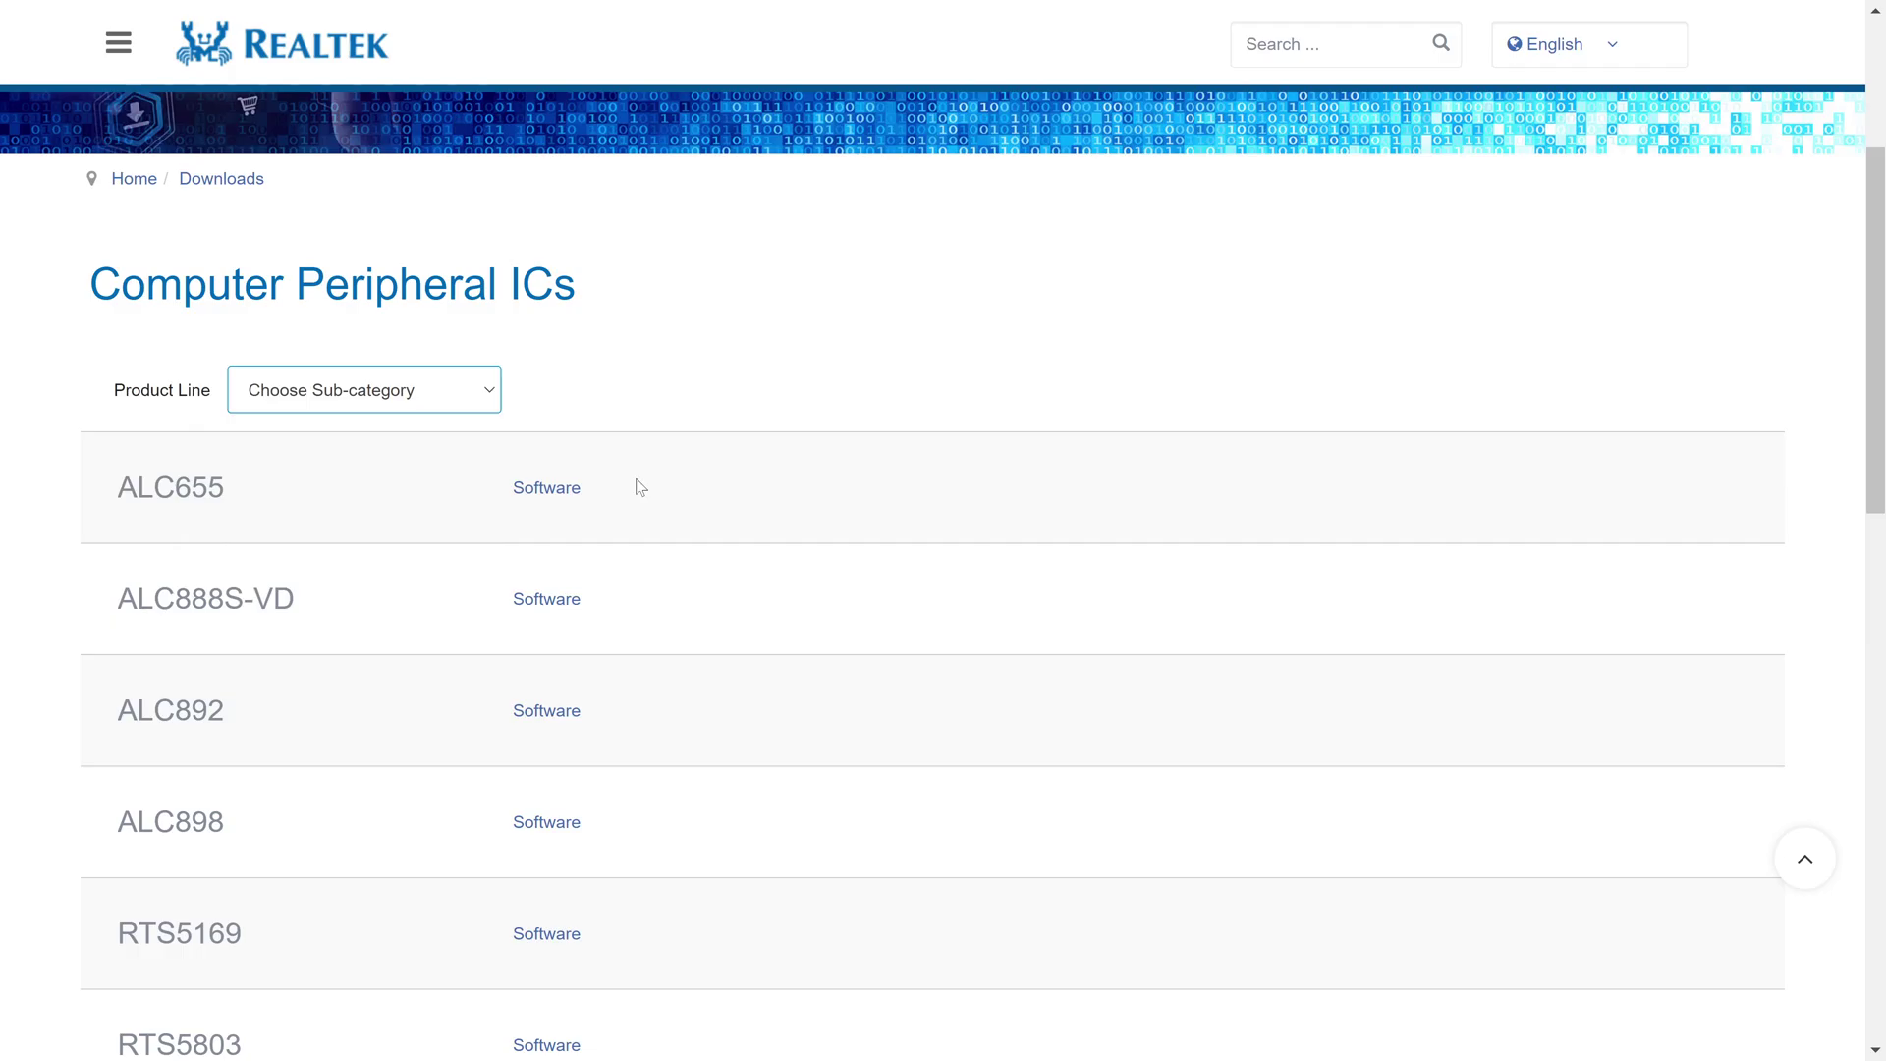
{"action": "scroll", "coordinate": [633, 467], "scroll_direction": "down", "scroll_amount": 2}
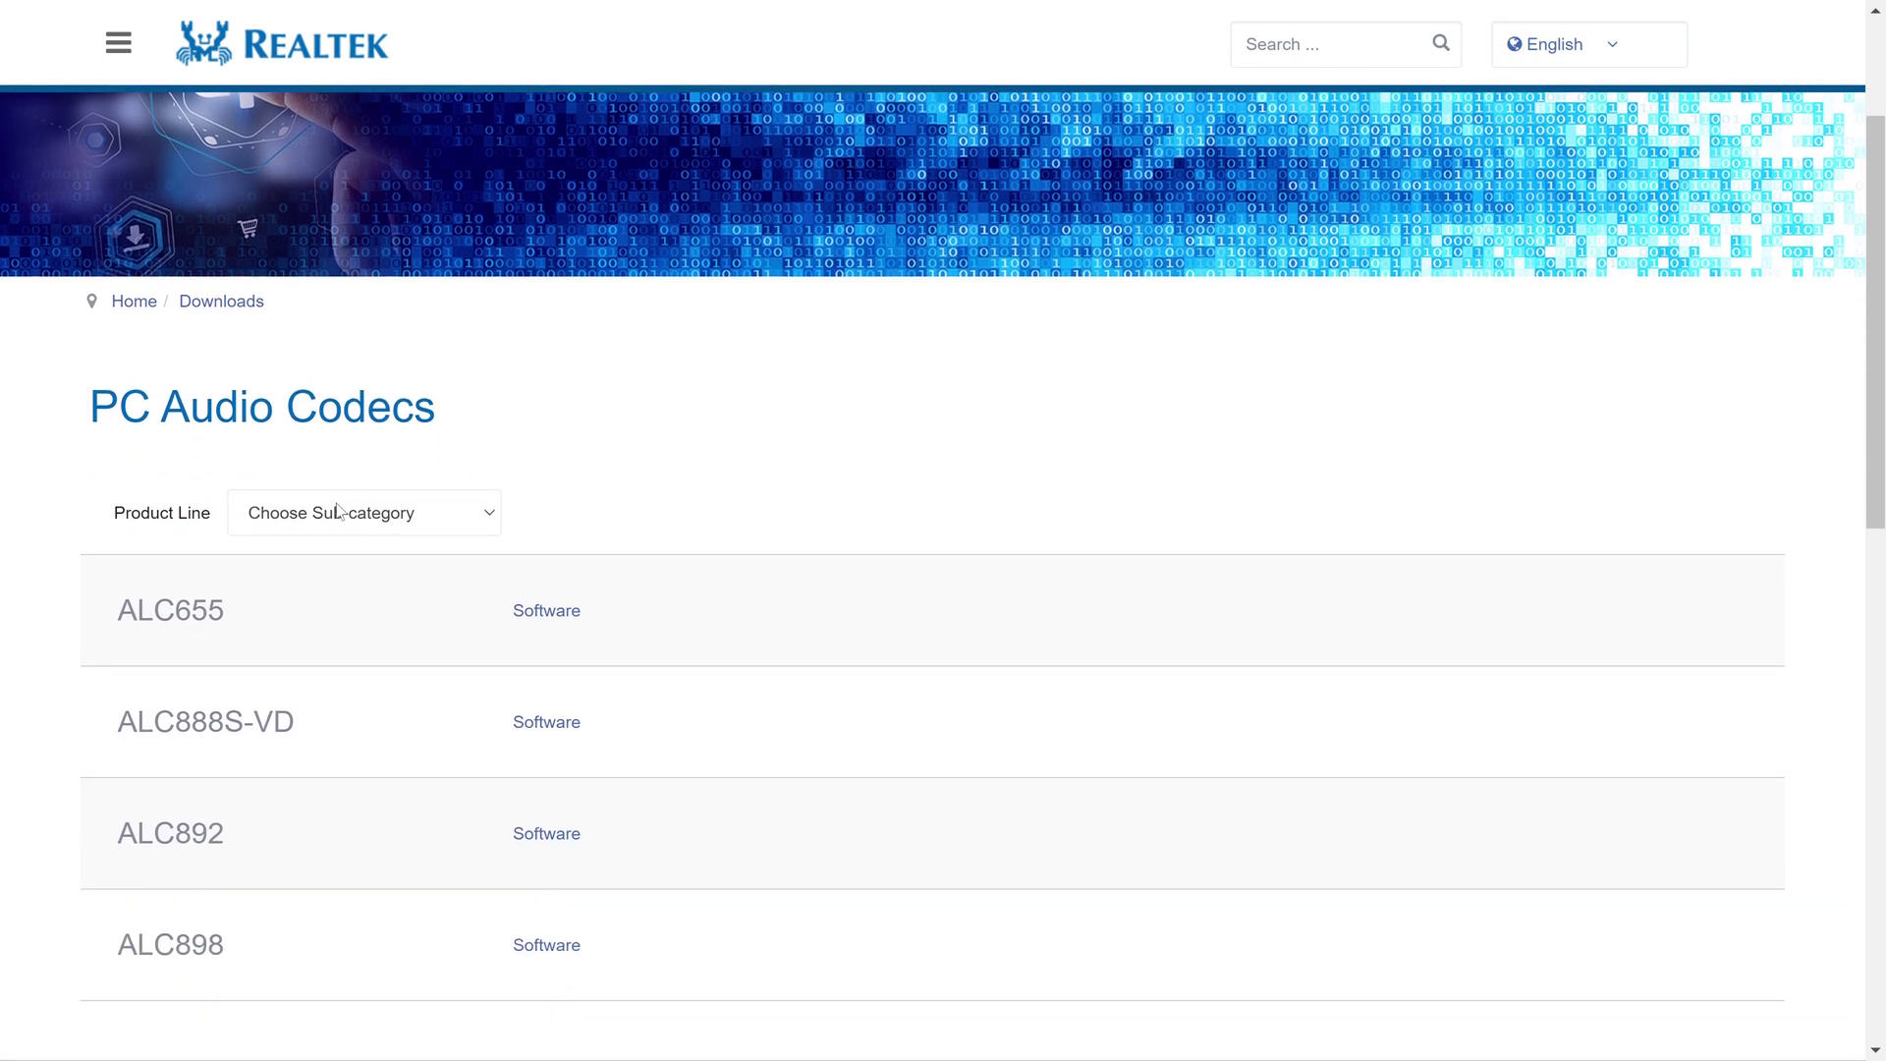
{"action": "left_click", "coordinate": [339, 512]}
{"action": "left_click", "coordinate": [295, 587]}
{"action": "scroll", "coordinate": [579, 589], "scroll_direction": "down", "scroll_amount": 3}
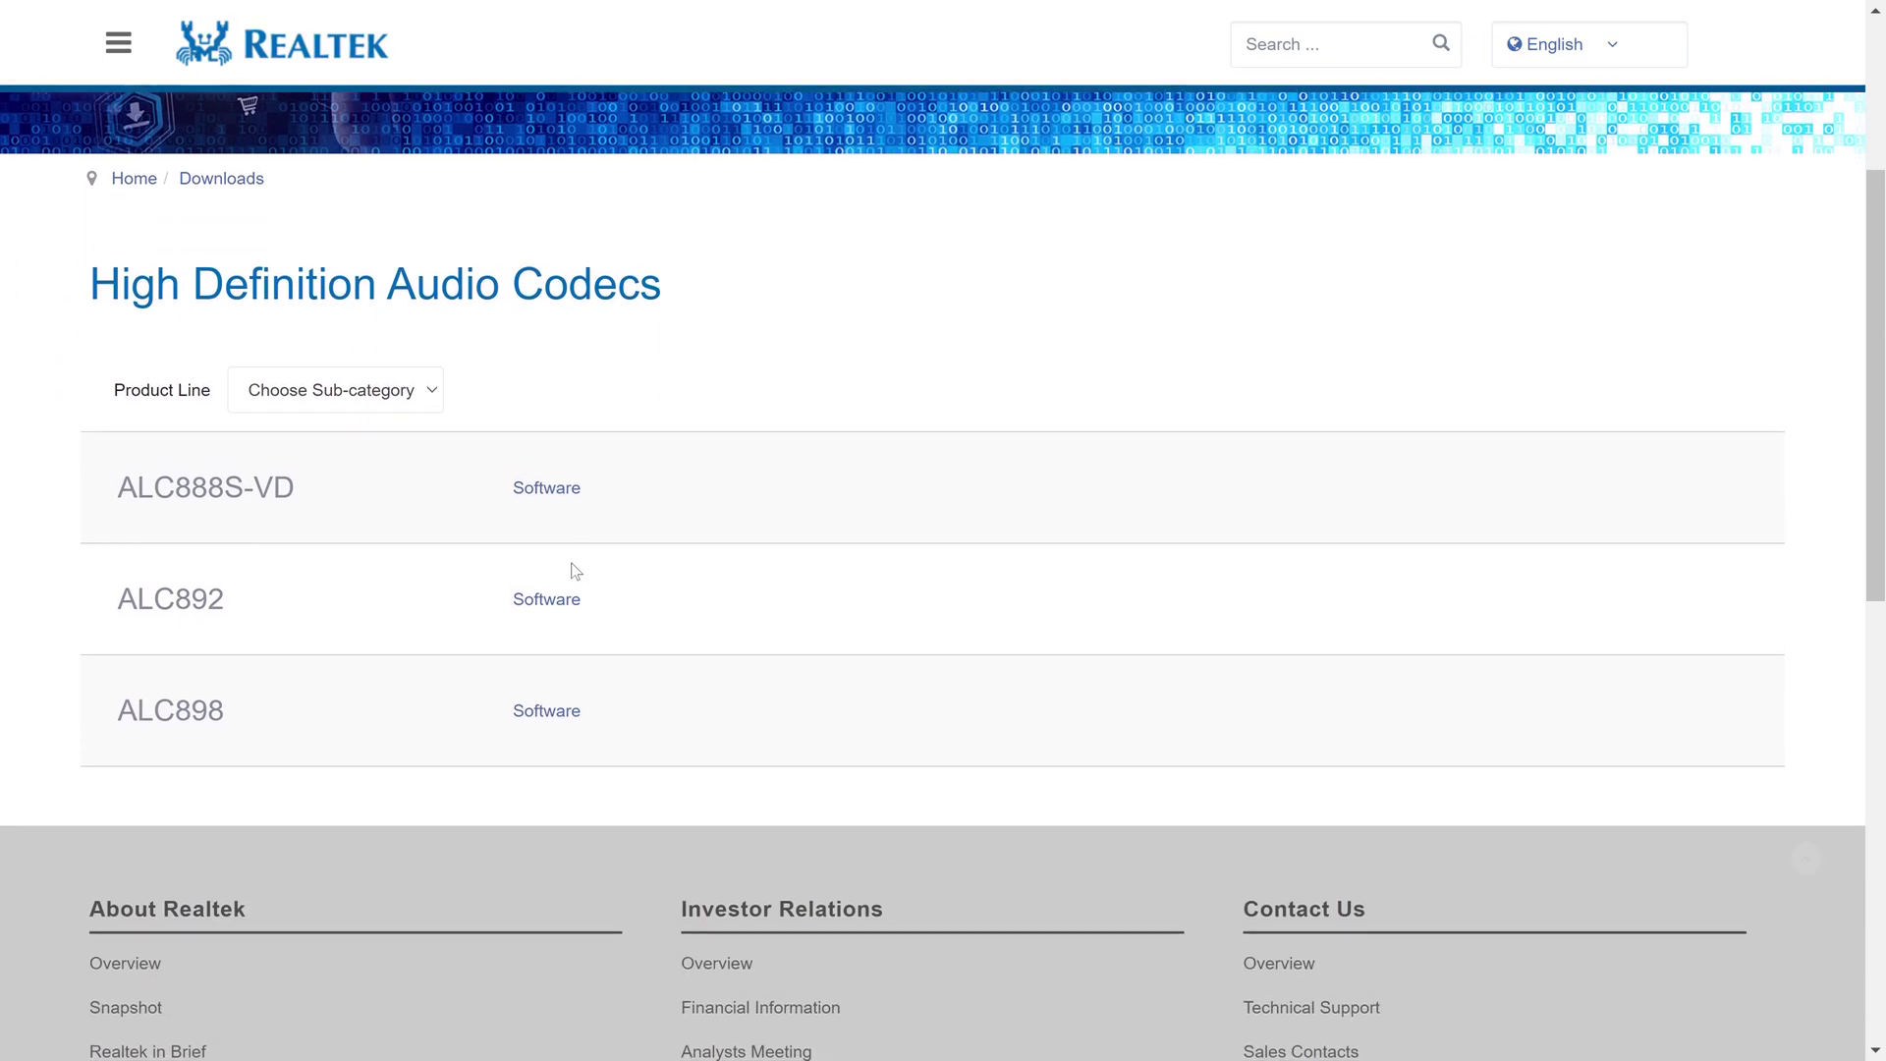
{"action": "left_click", "coordinate": [555, 491]}
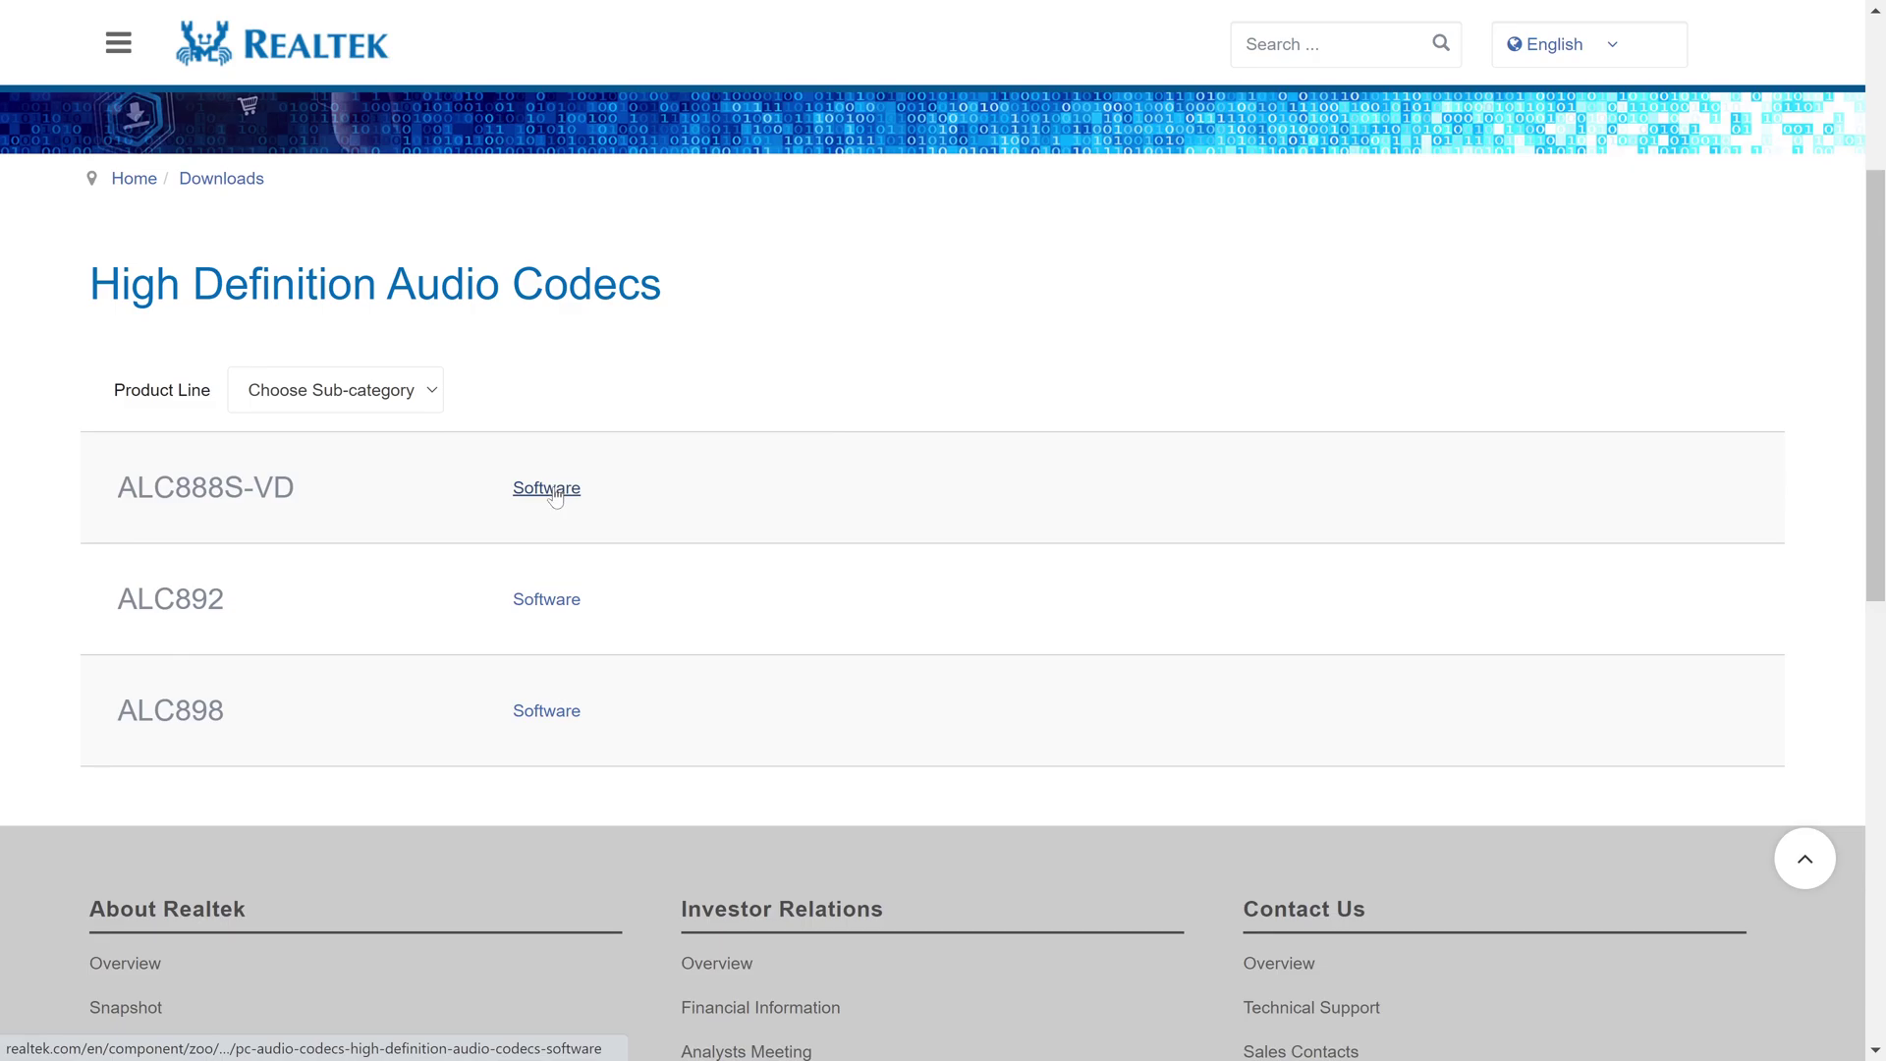
Step: Choose the 64bits R2.82 Windows driver executable and accept its download terms
{"action": "scroll", "coordinate": [884, 560], "scroll_direction": "down", "scroll_amount": 5}
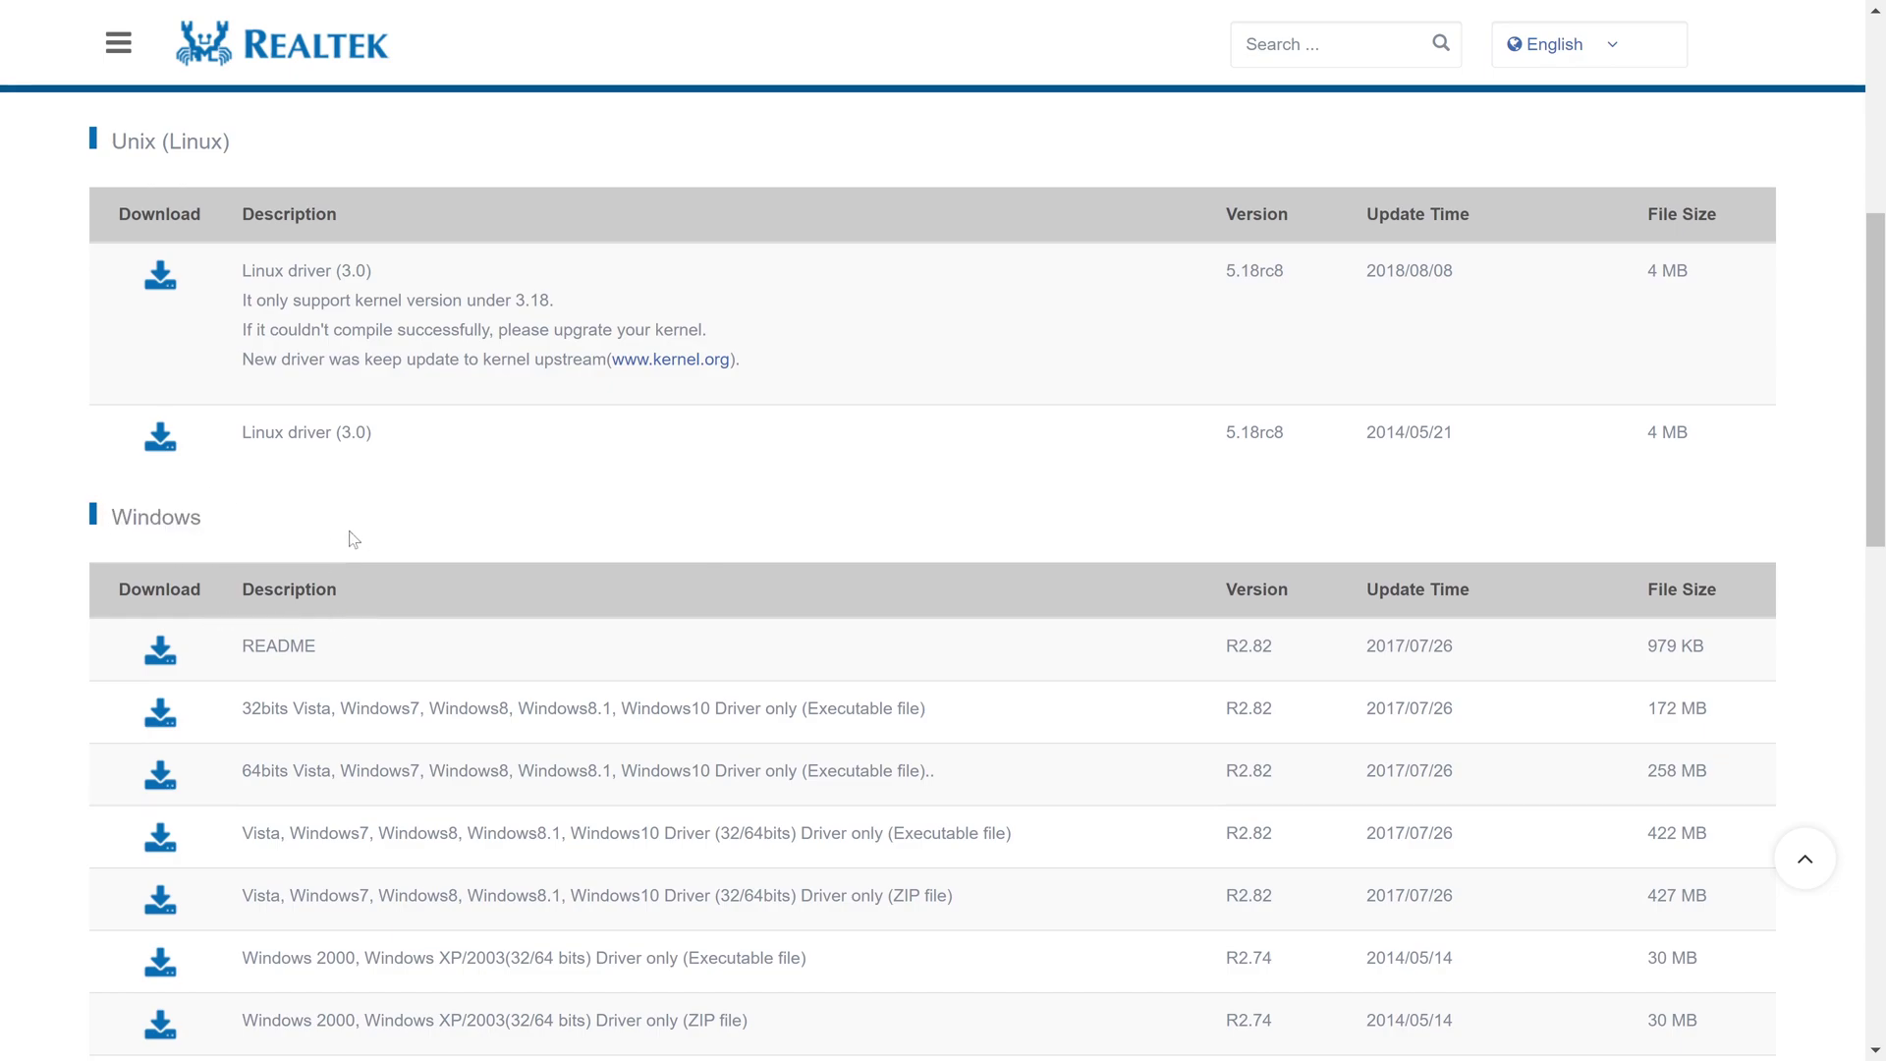
{"action": "scroll", "coordinate": [353, 535], "scroll_direction": "down", "scroll_amount": 2}
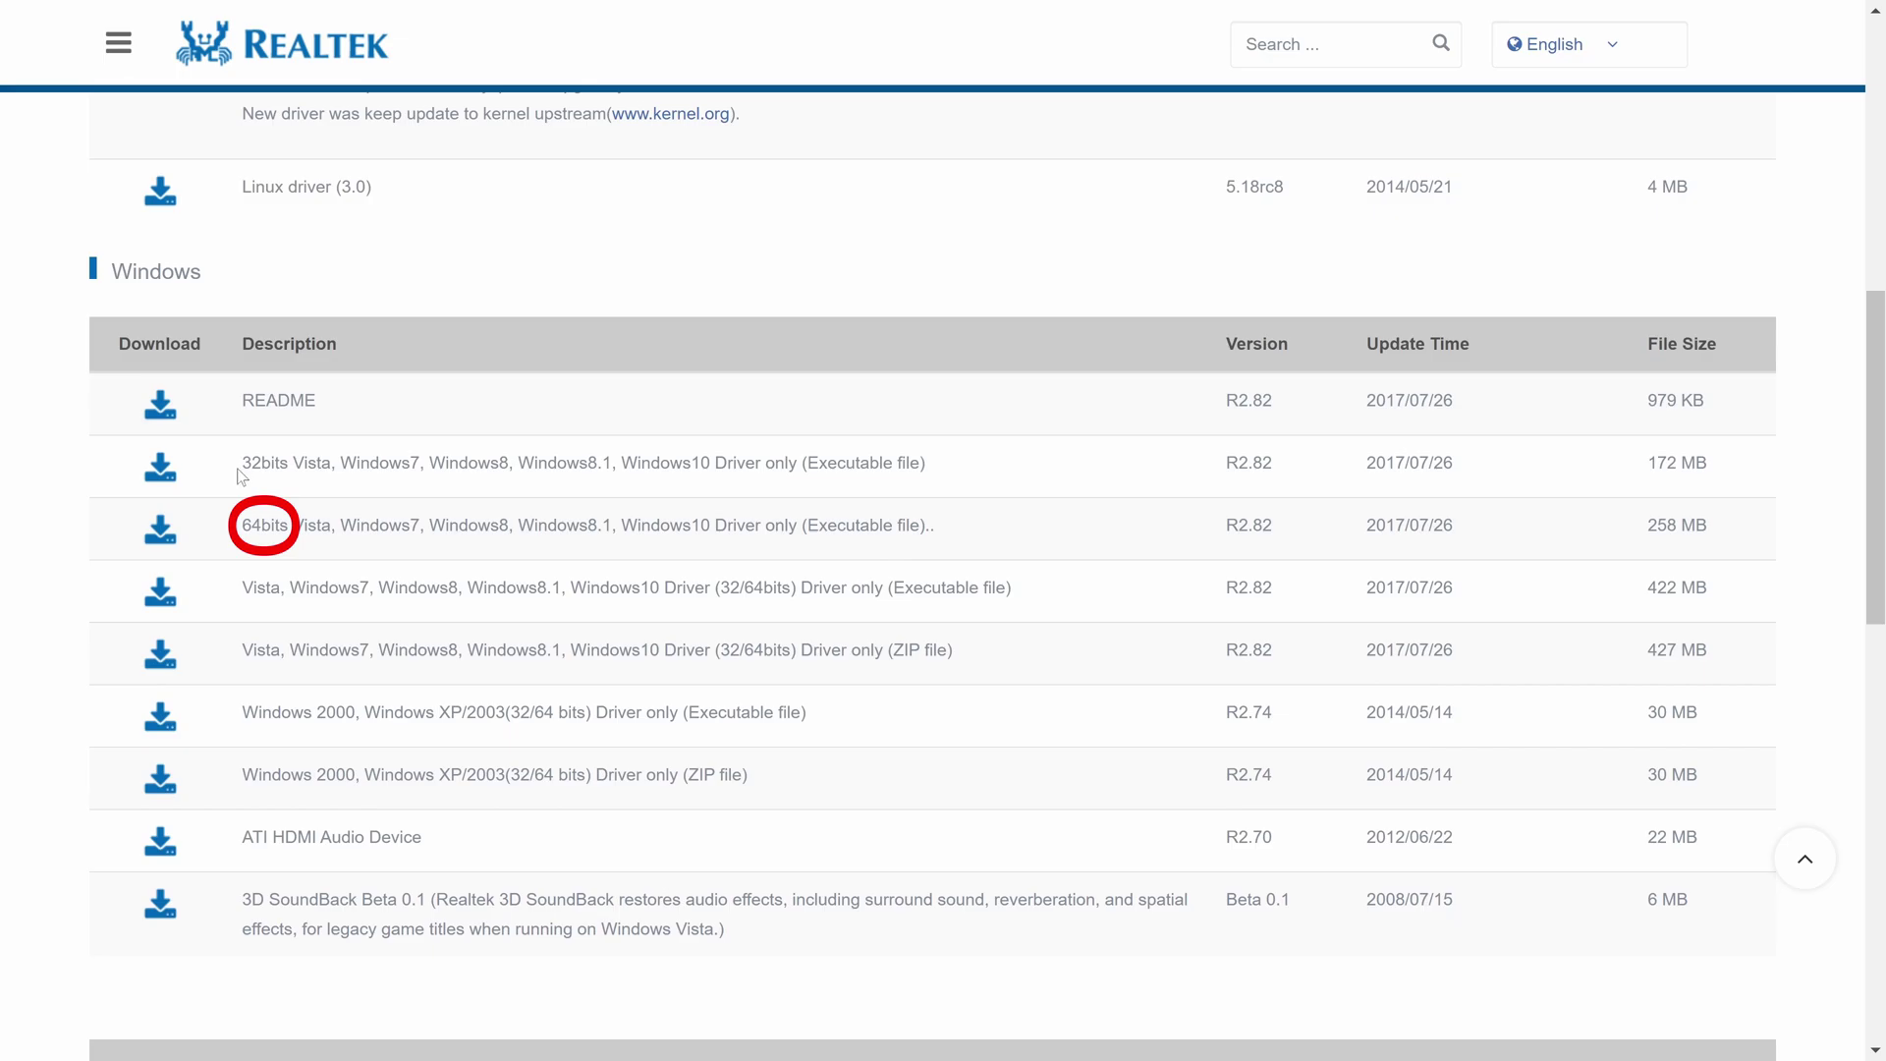
{"action": "left_click_drag", "start_coordinate": [242, 525], "coordinate": [971, 516]}
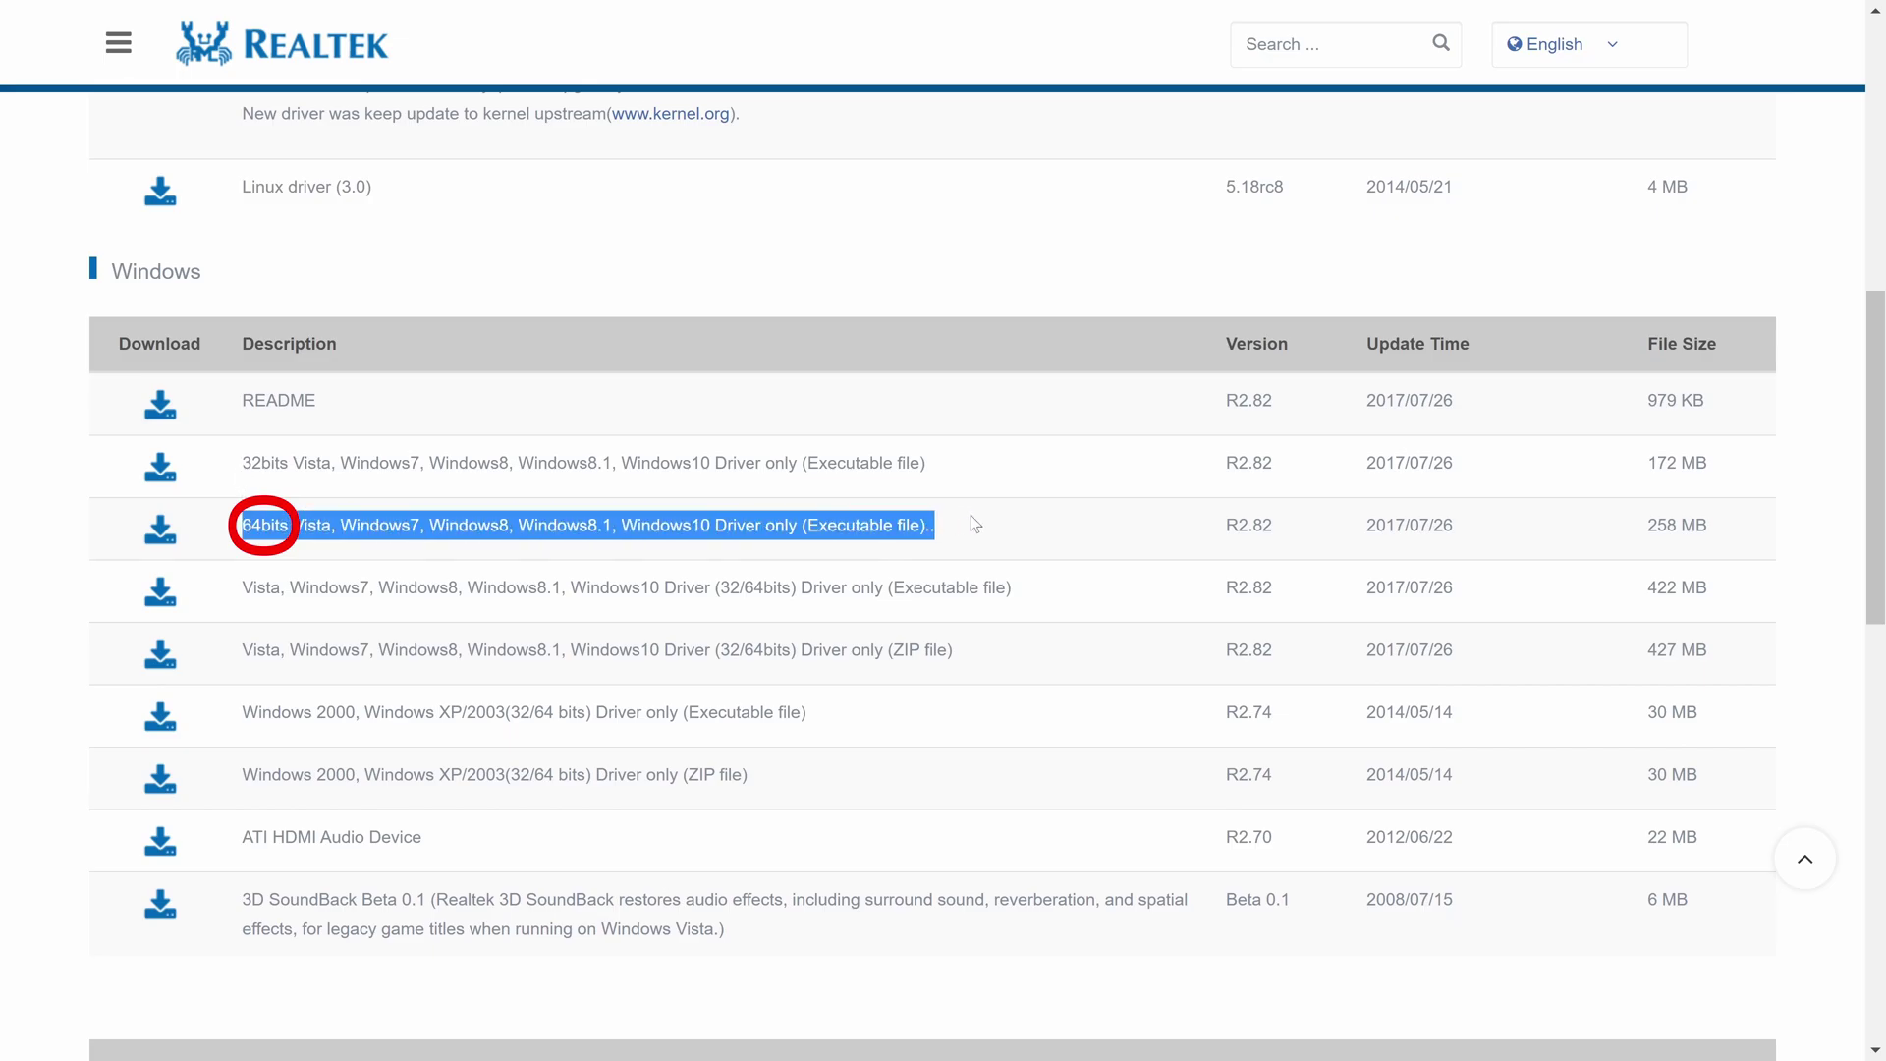
{"action": "left_click", "coordinate": [970, 516]}
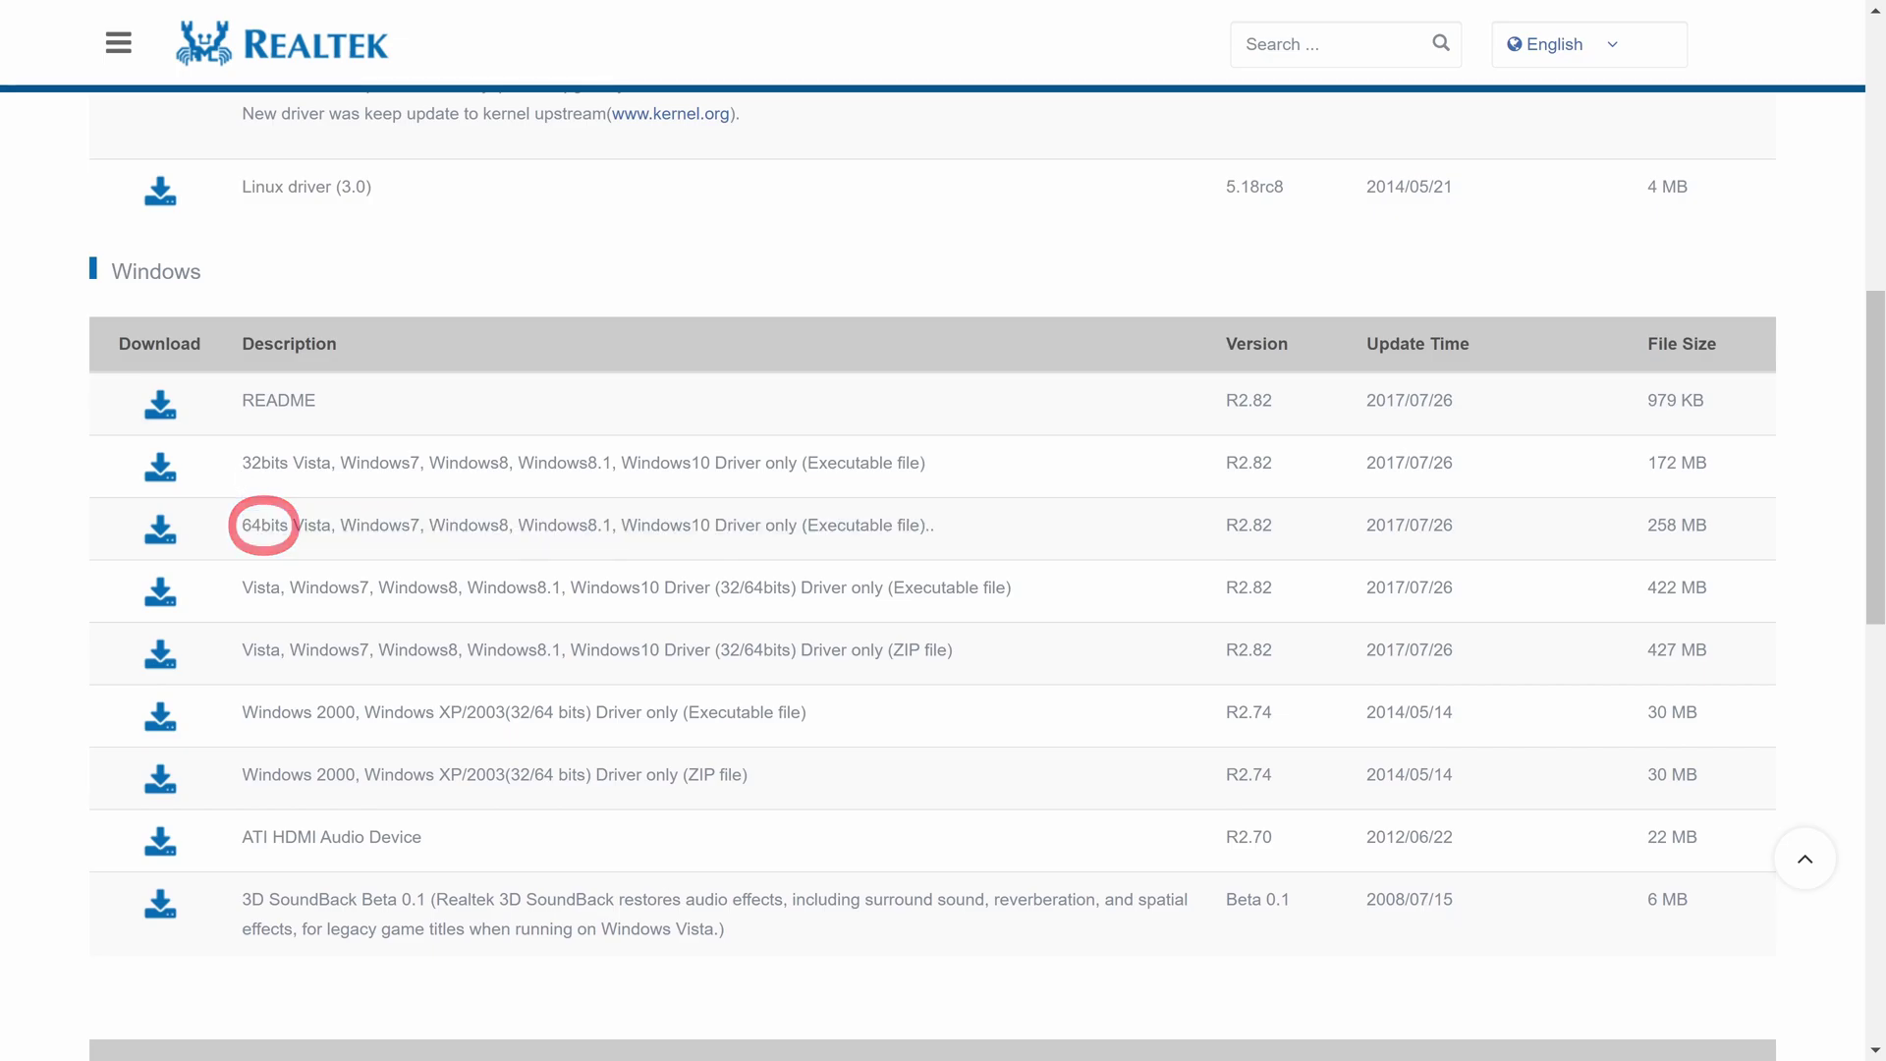
{"action": "left_click", "coordinate": [162, 540]}
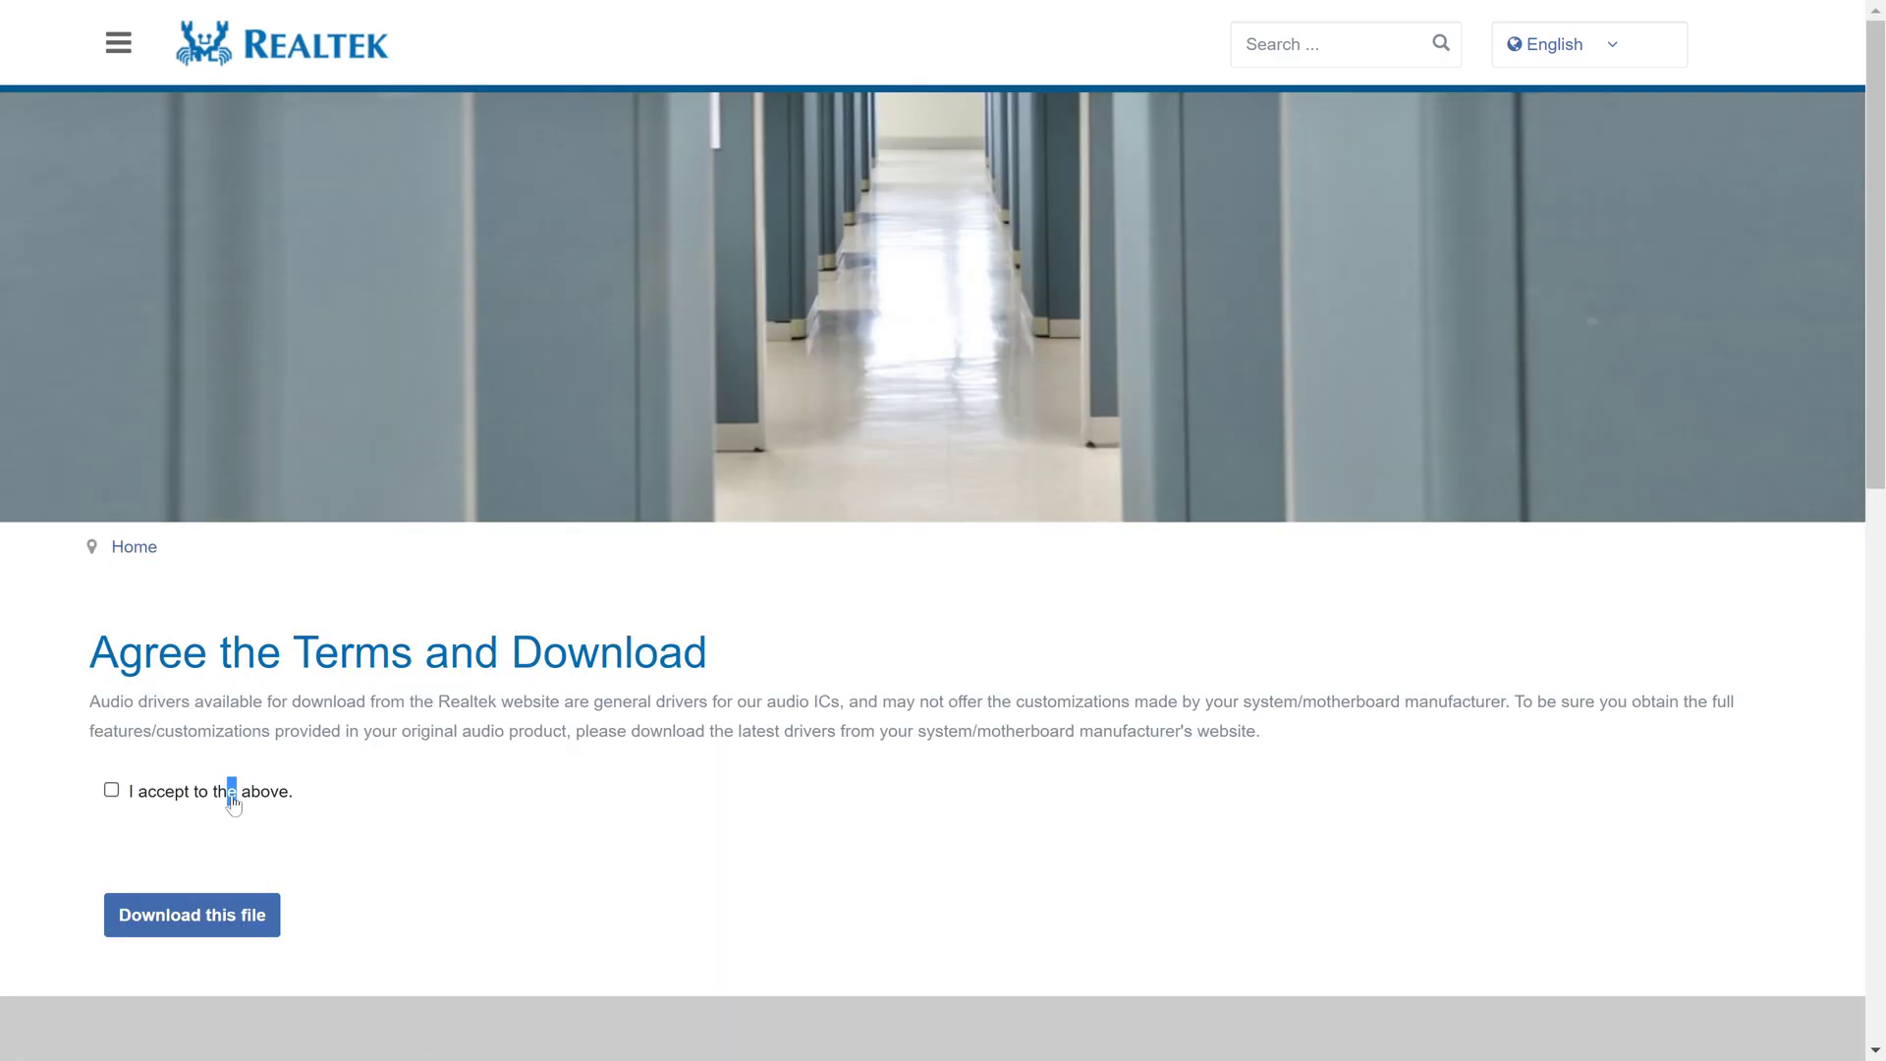
{"action": "left_click", "coordinate": [155, 792]}
{"action": "scroll", "coordinate": [344, 807], "scroll_direction": "down", "scroll_amount": 2}
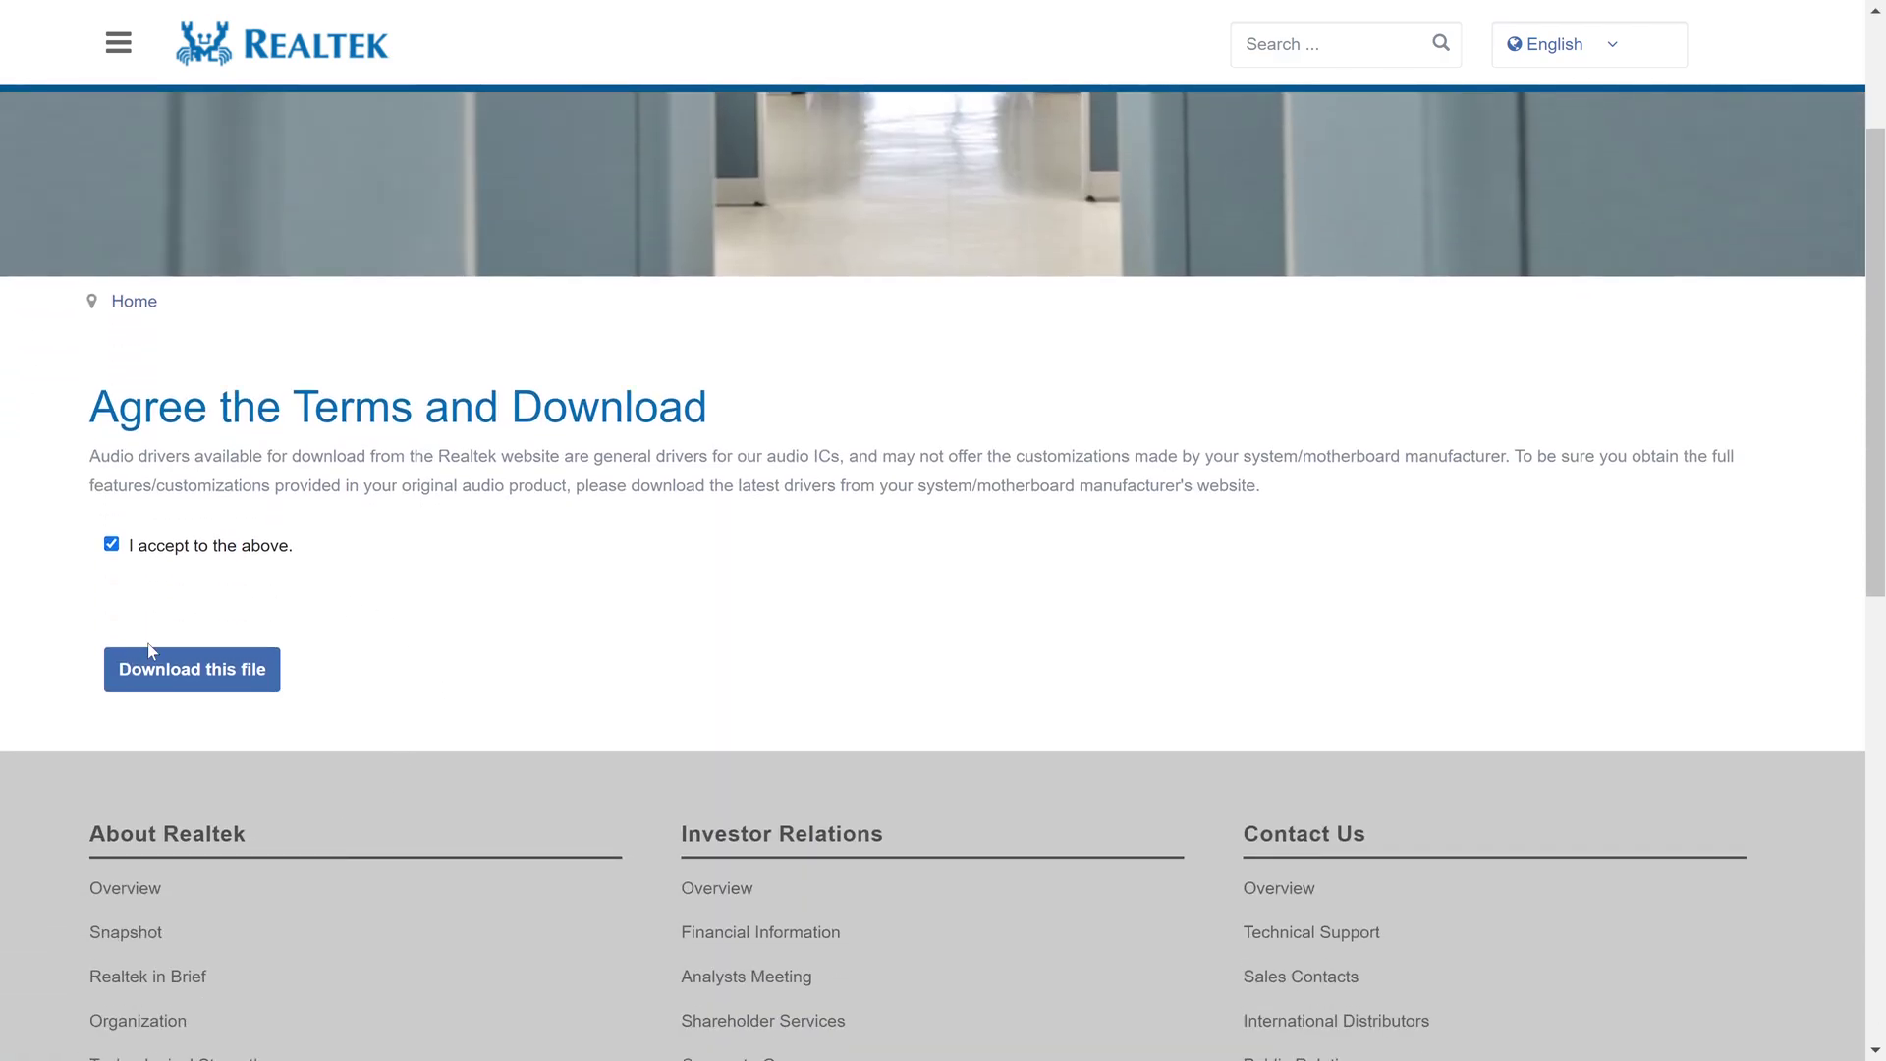
Step: Enter the captcha code and save 0009-64bit_Win7_Win8_Win81_Win10_R282 into Downloads
{"action": "left_click", "coordinate": [201, 683]}
{"action": "type", "text": "sY"}
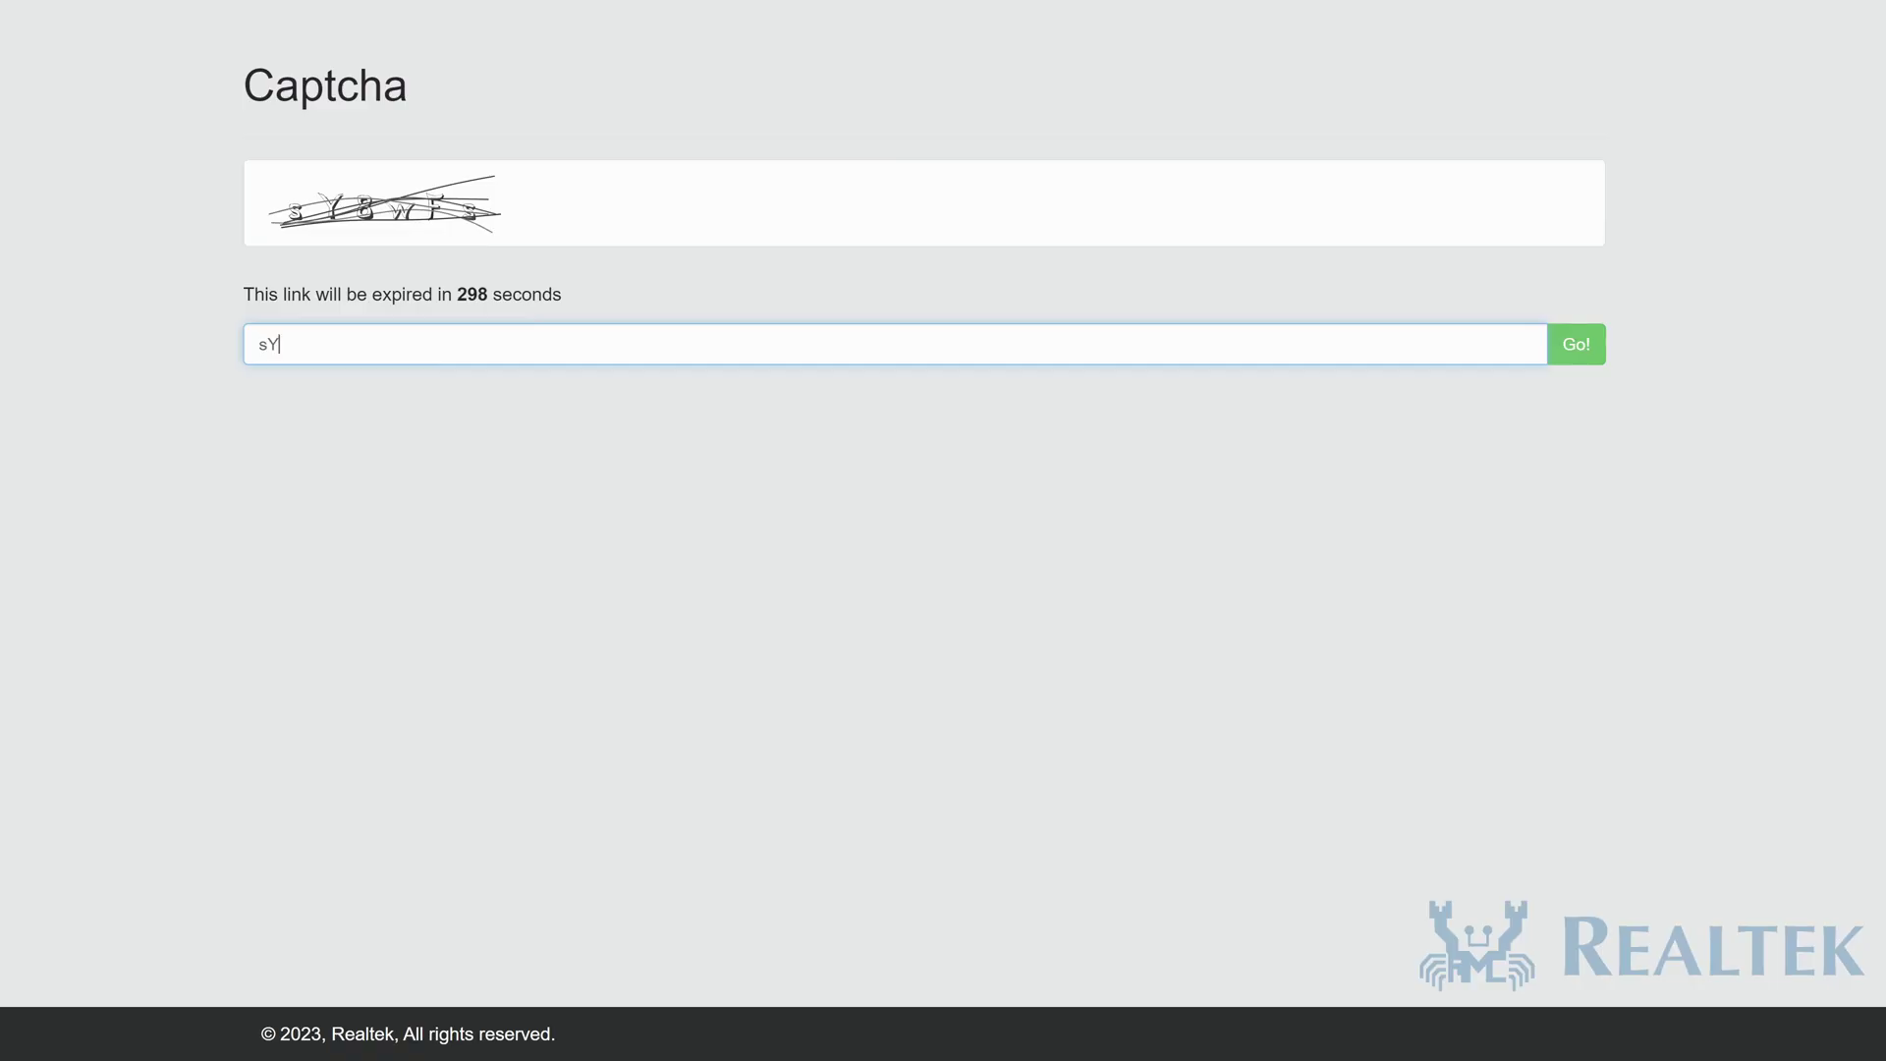
{"action": "type", "text": "8wFs"}
{"action": "left_click", "coordinate": [1577, 336]}
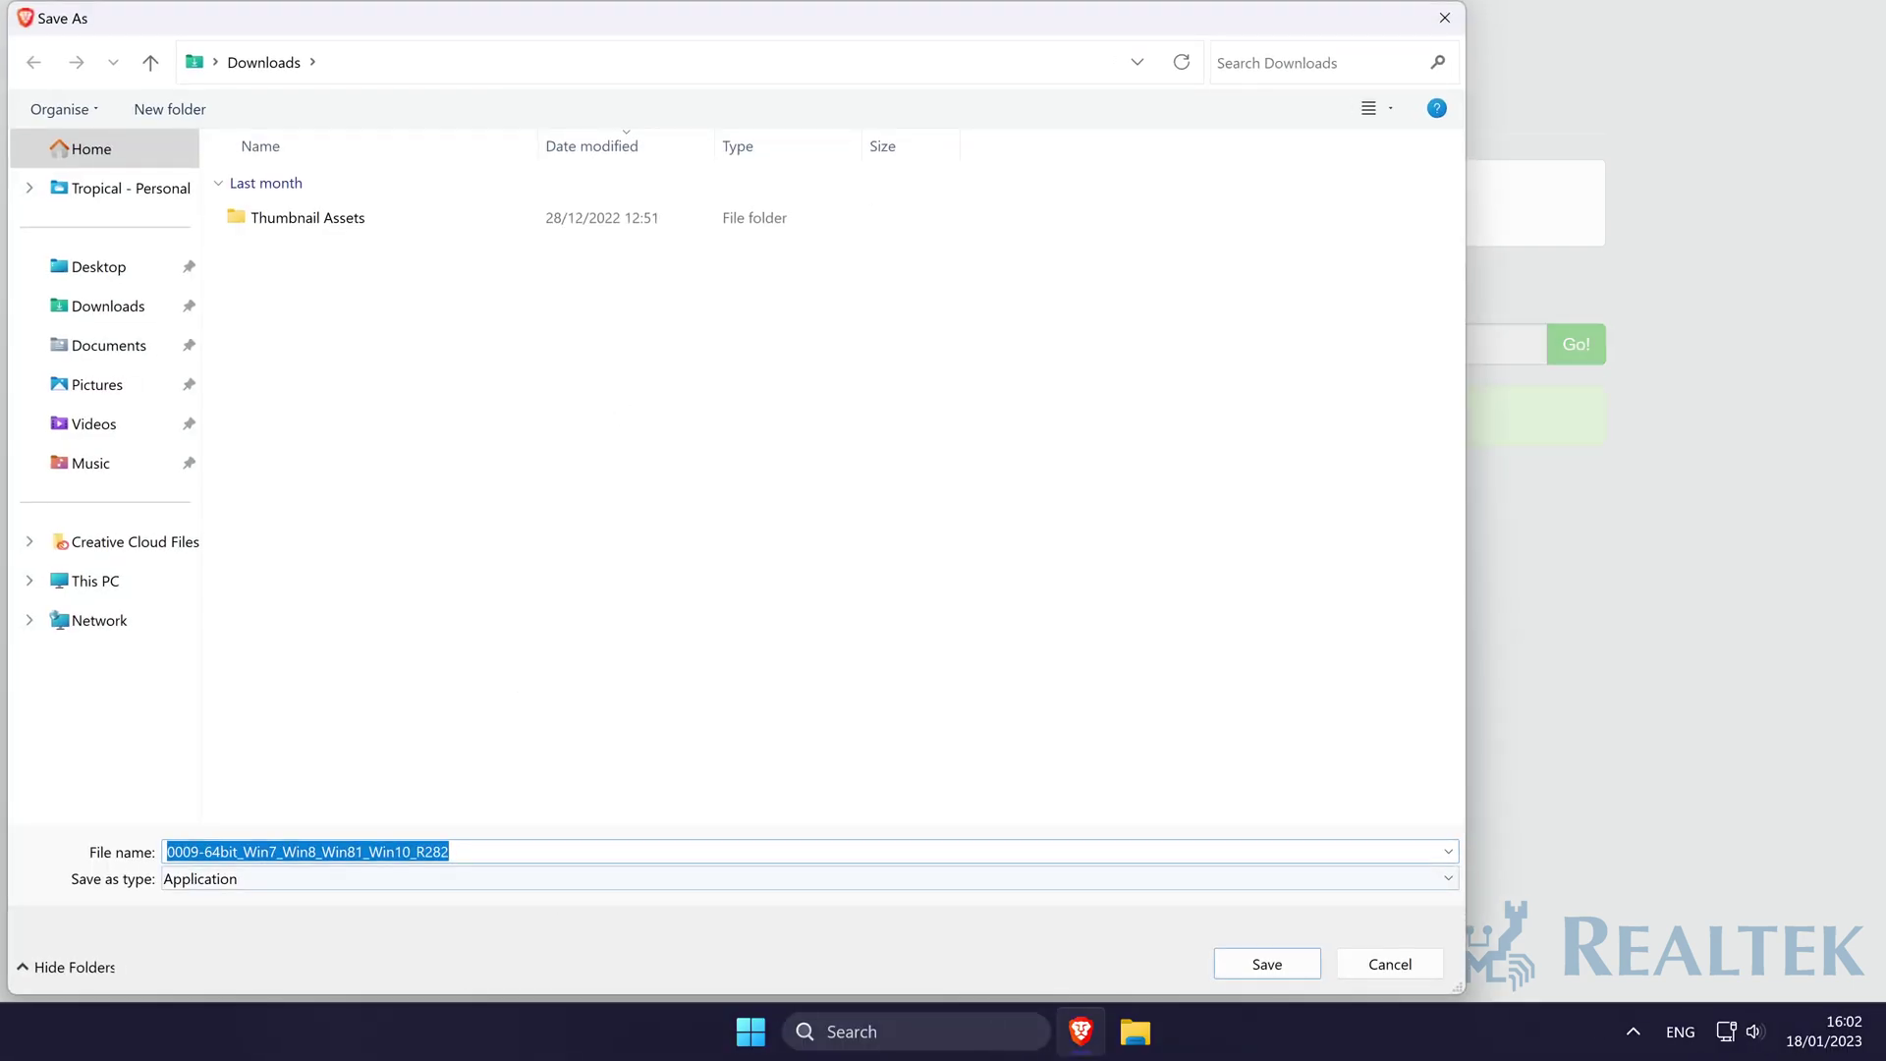
{"action": "left_click", "coordinate": [226, 852]}
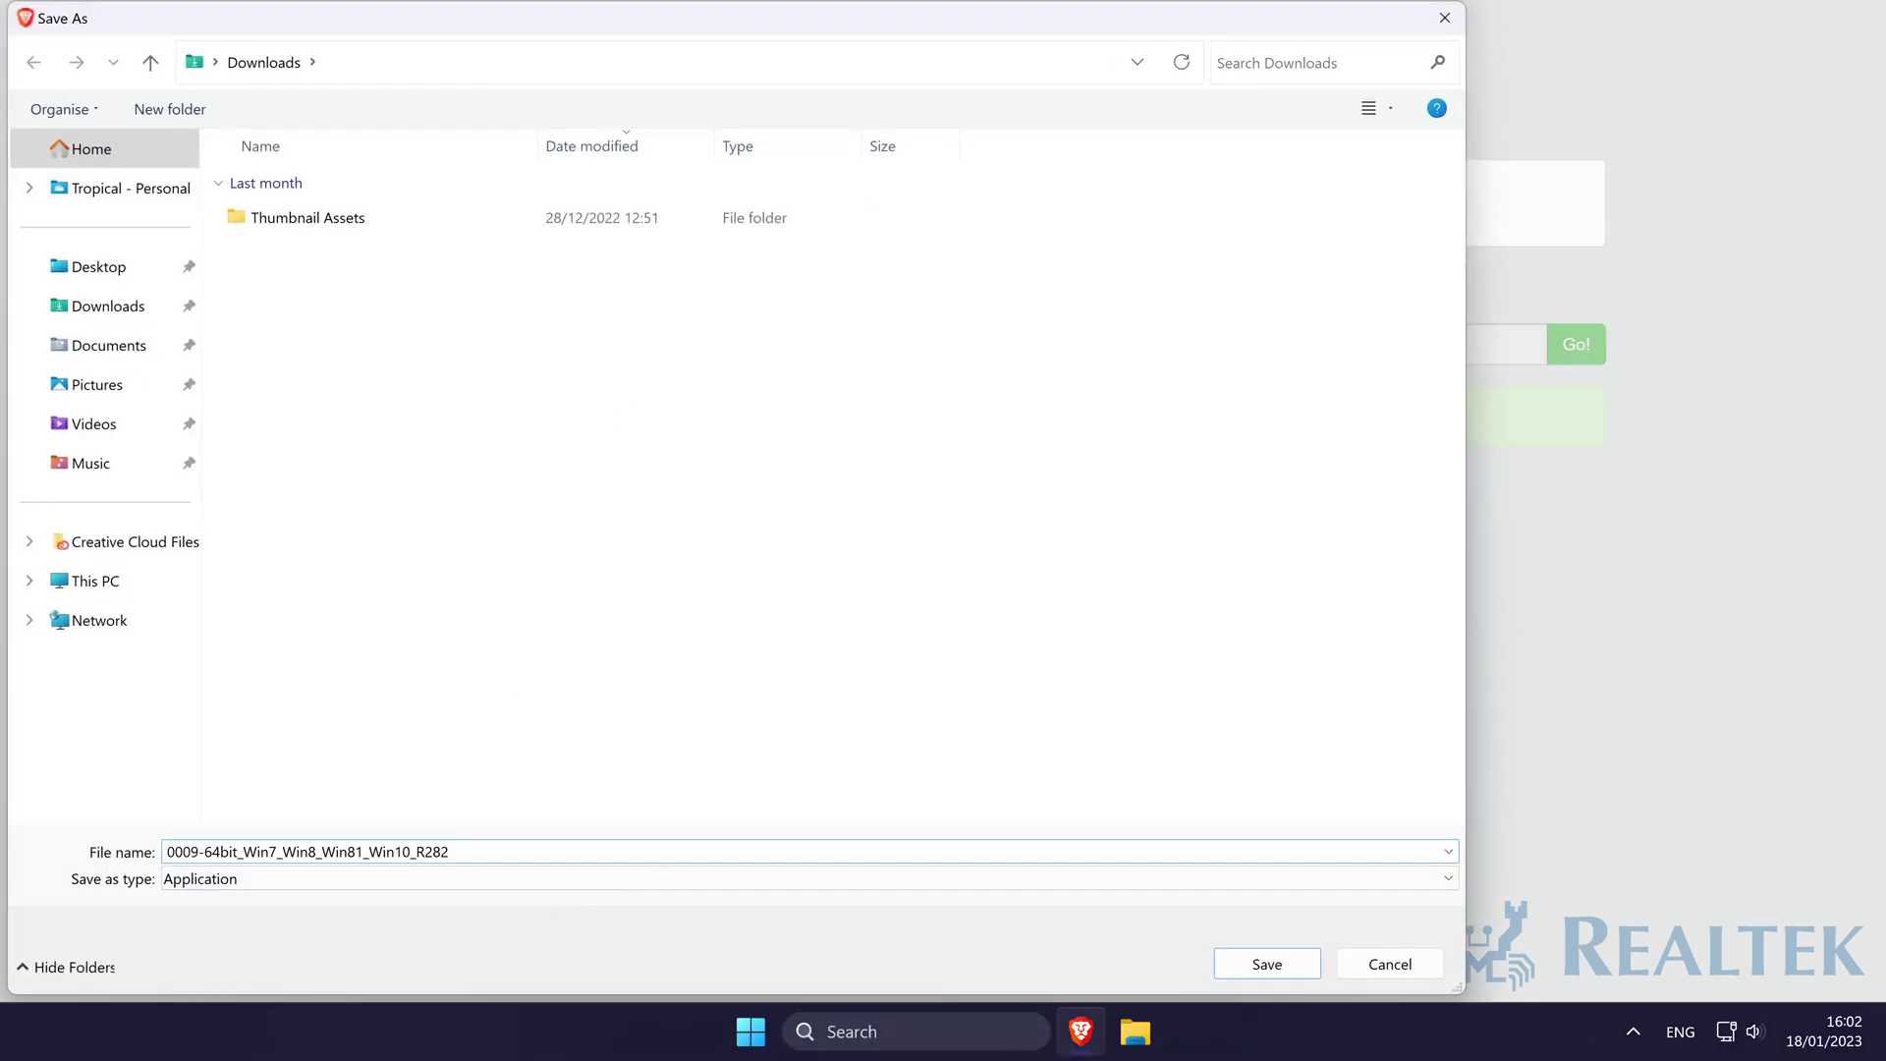
{"action": "left_click", "coordinate": [1279, 963]}
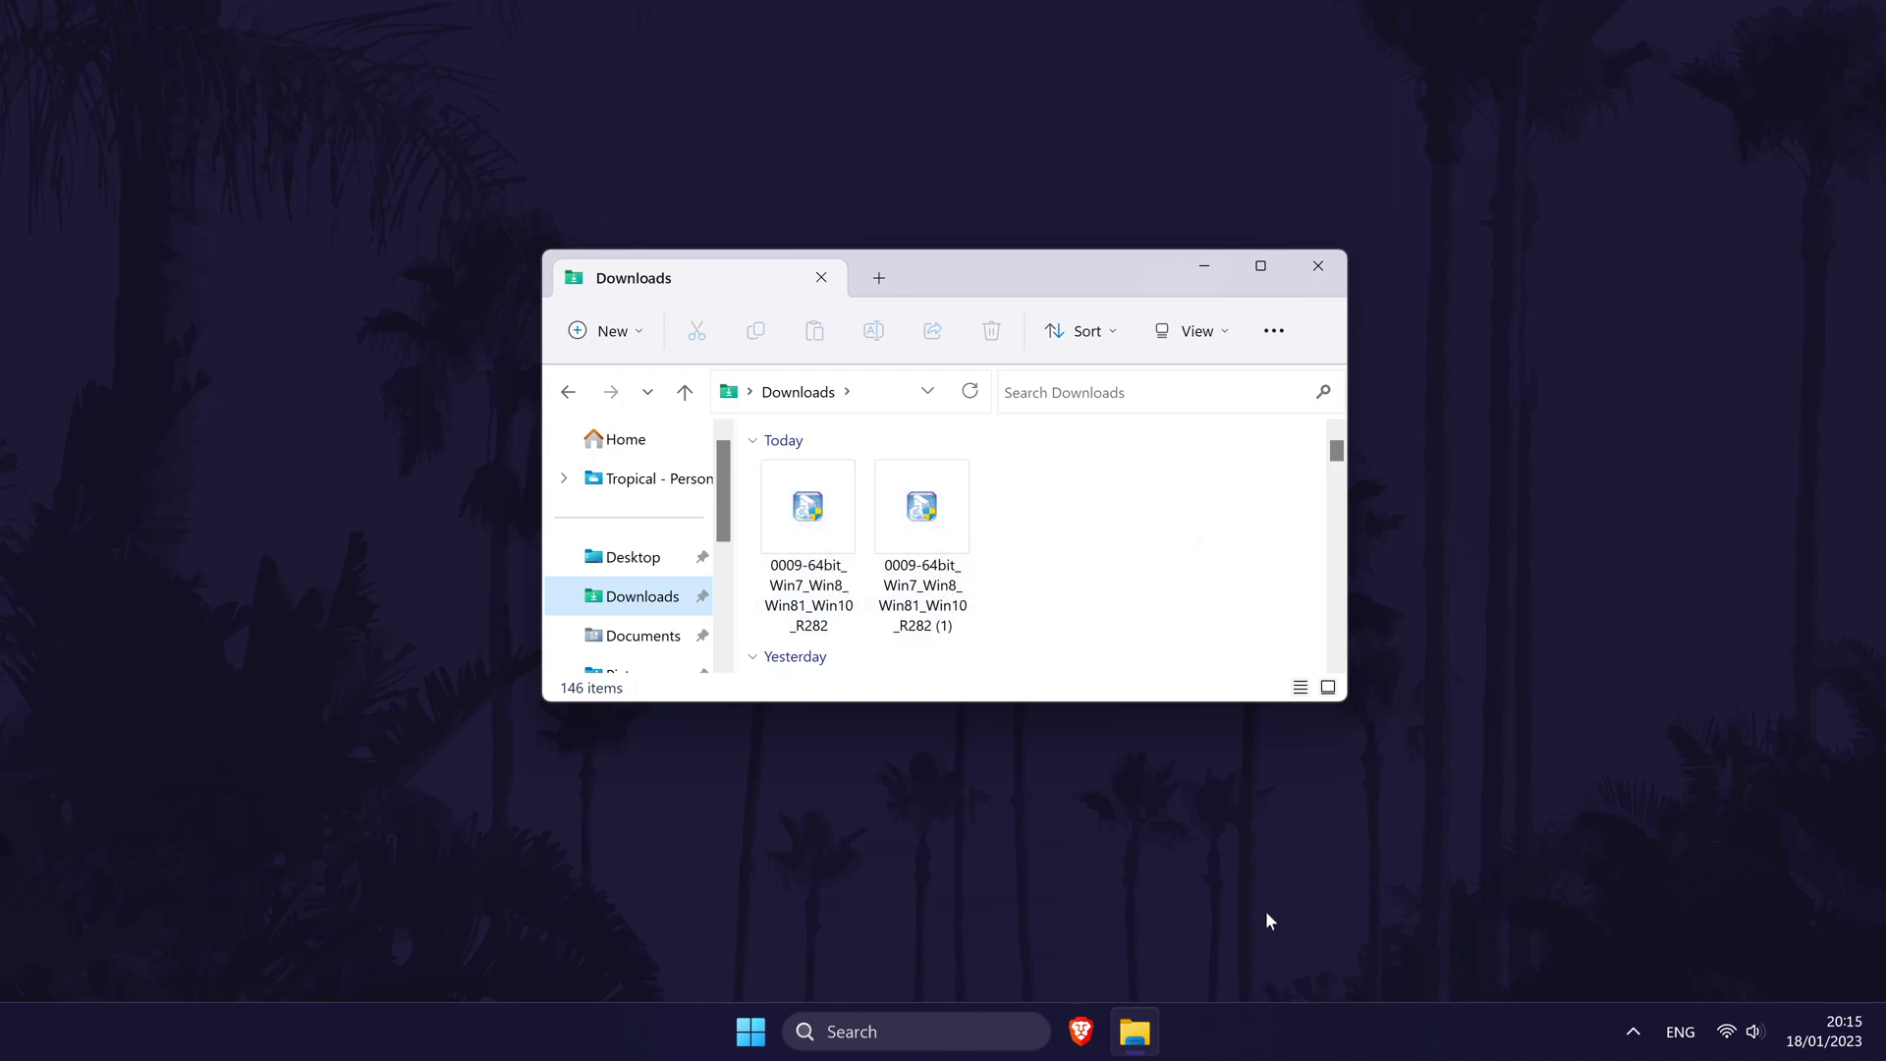
Step: Run '0009-64bit_Win7_Win8_Win81_Win10_R282 (1)' from Downloads and minimize the Explorer window
{"action": "left_click", "coordinate": [955, 523]}
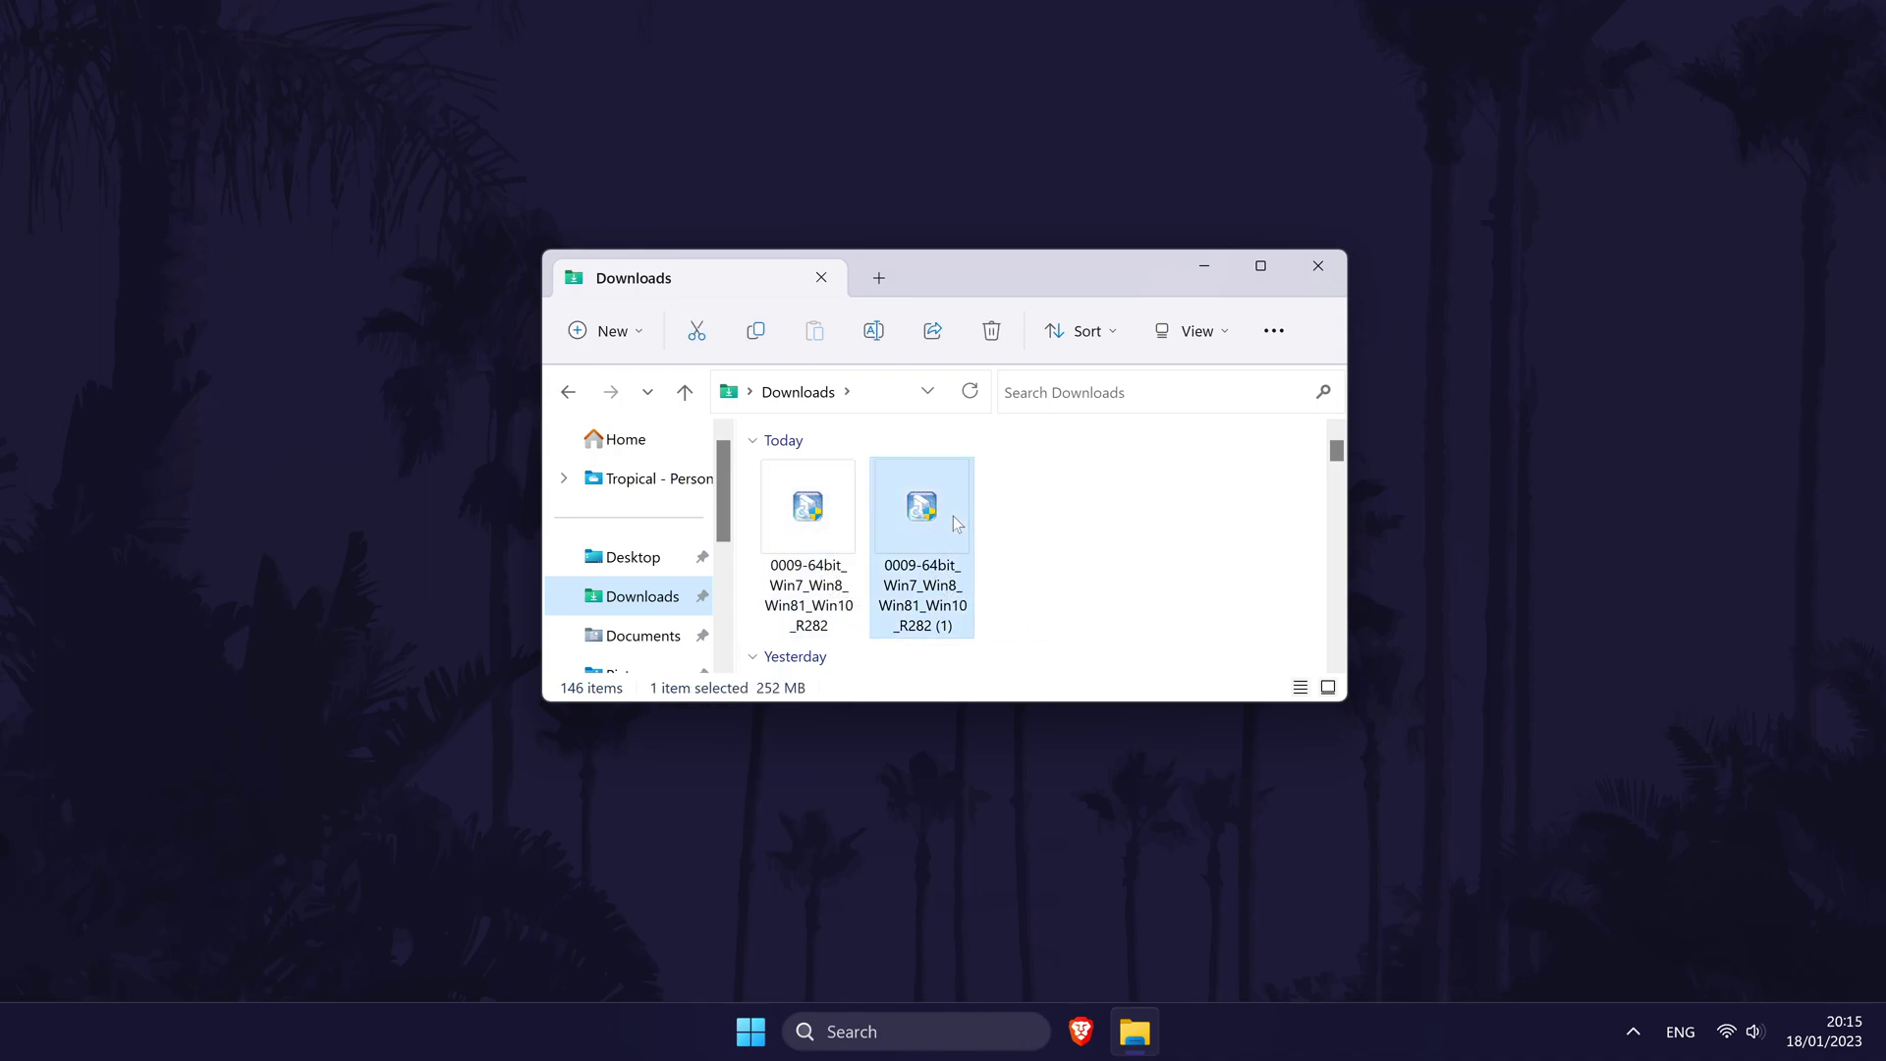
{"action": "double_click", "coordinate": [957, 521]}
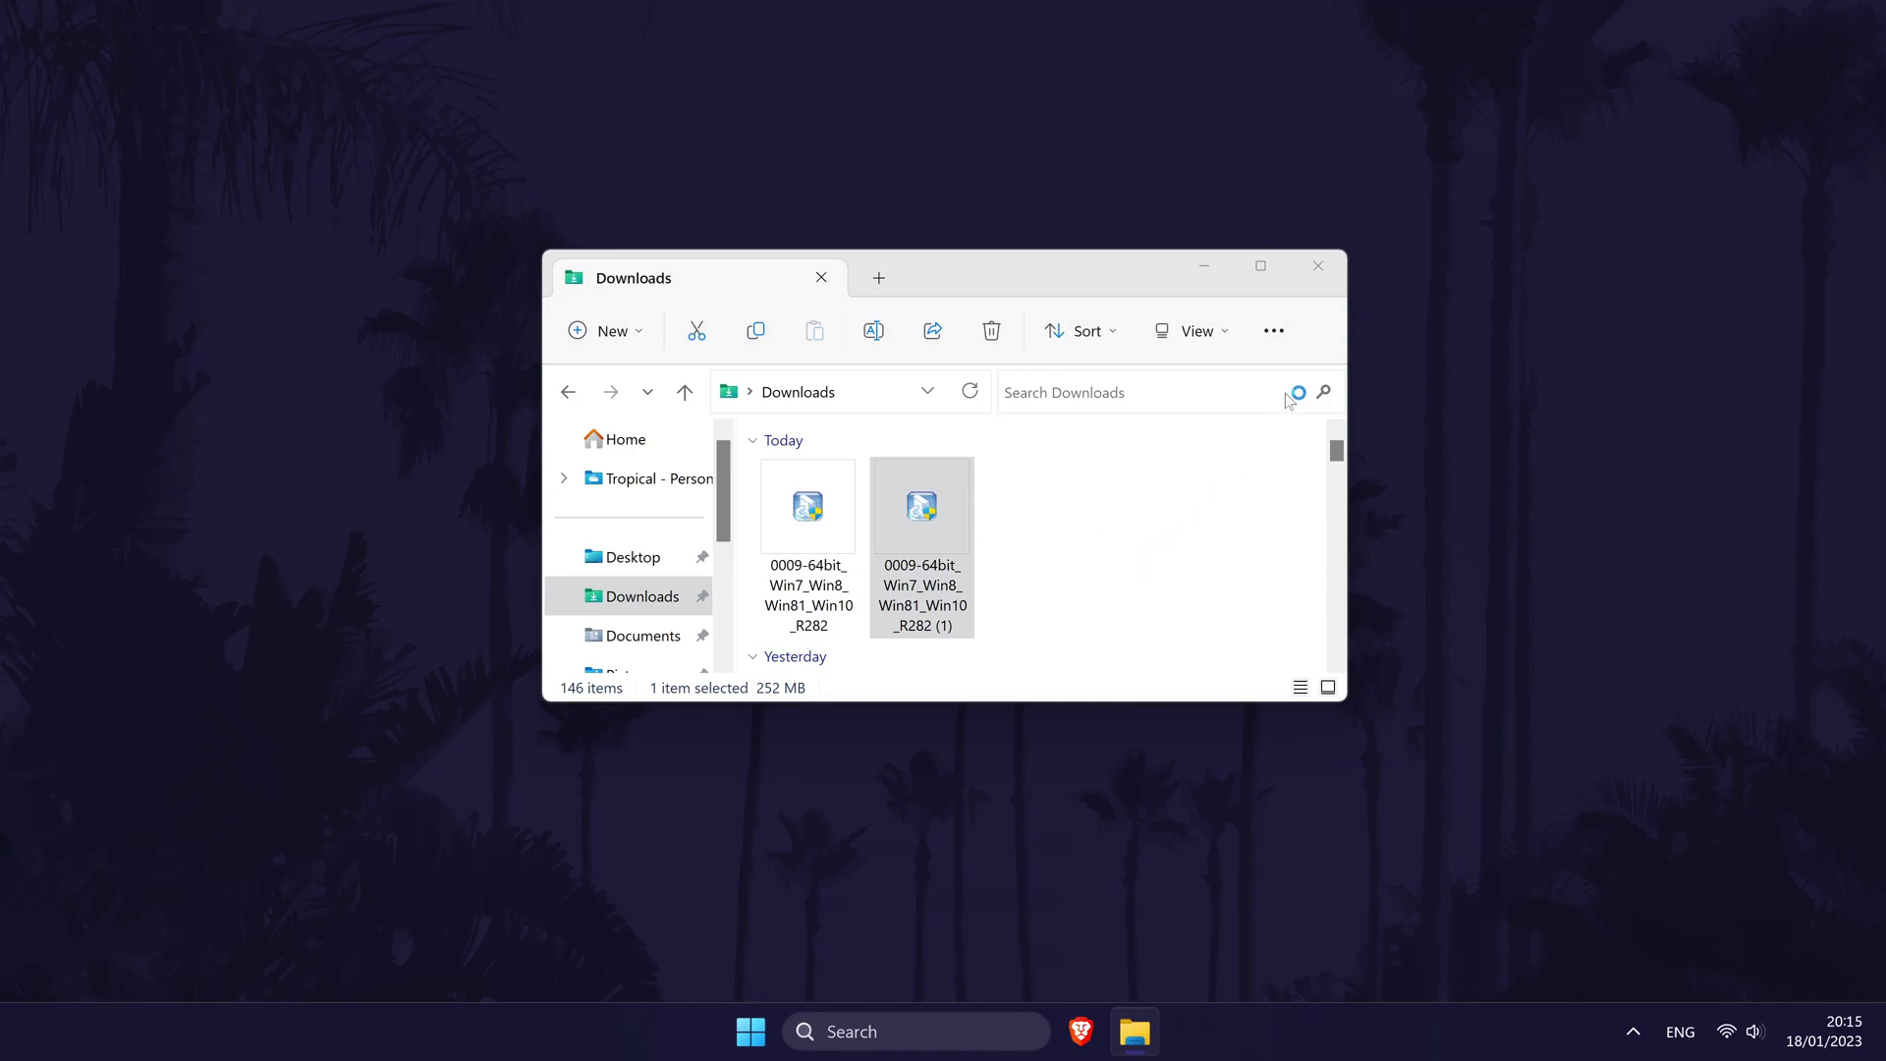
{"action": "left_click", "coordinate": [1204, 265]}
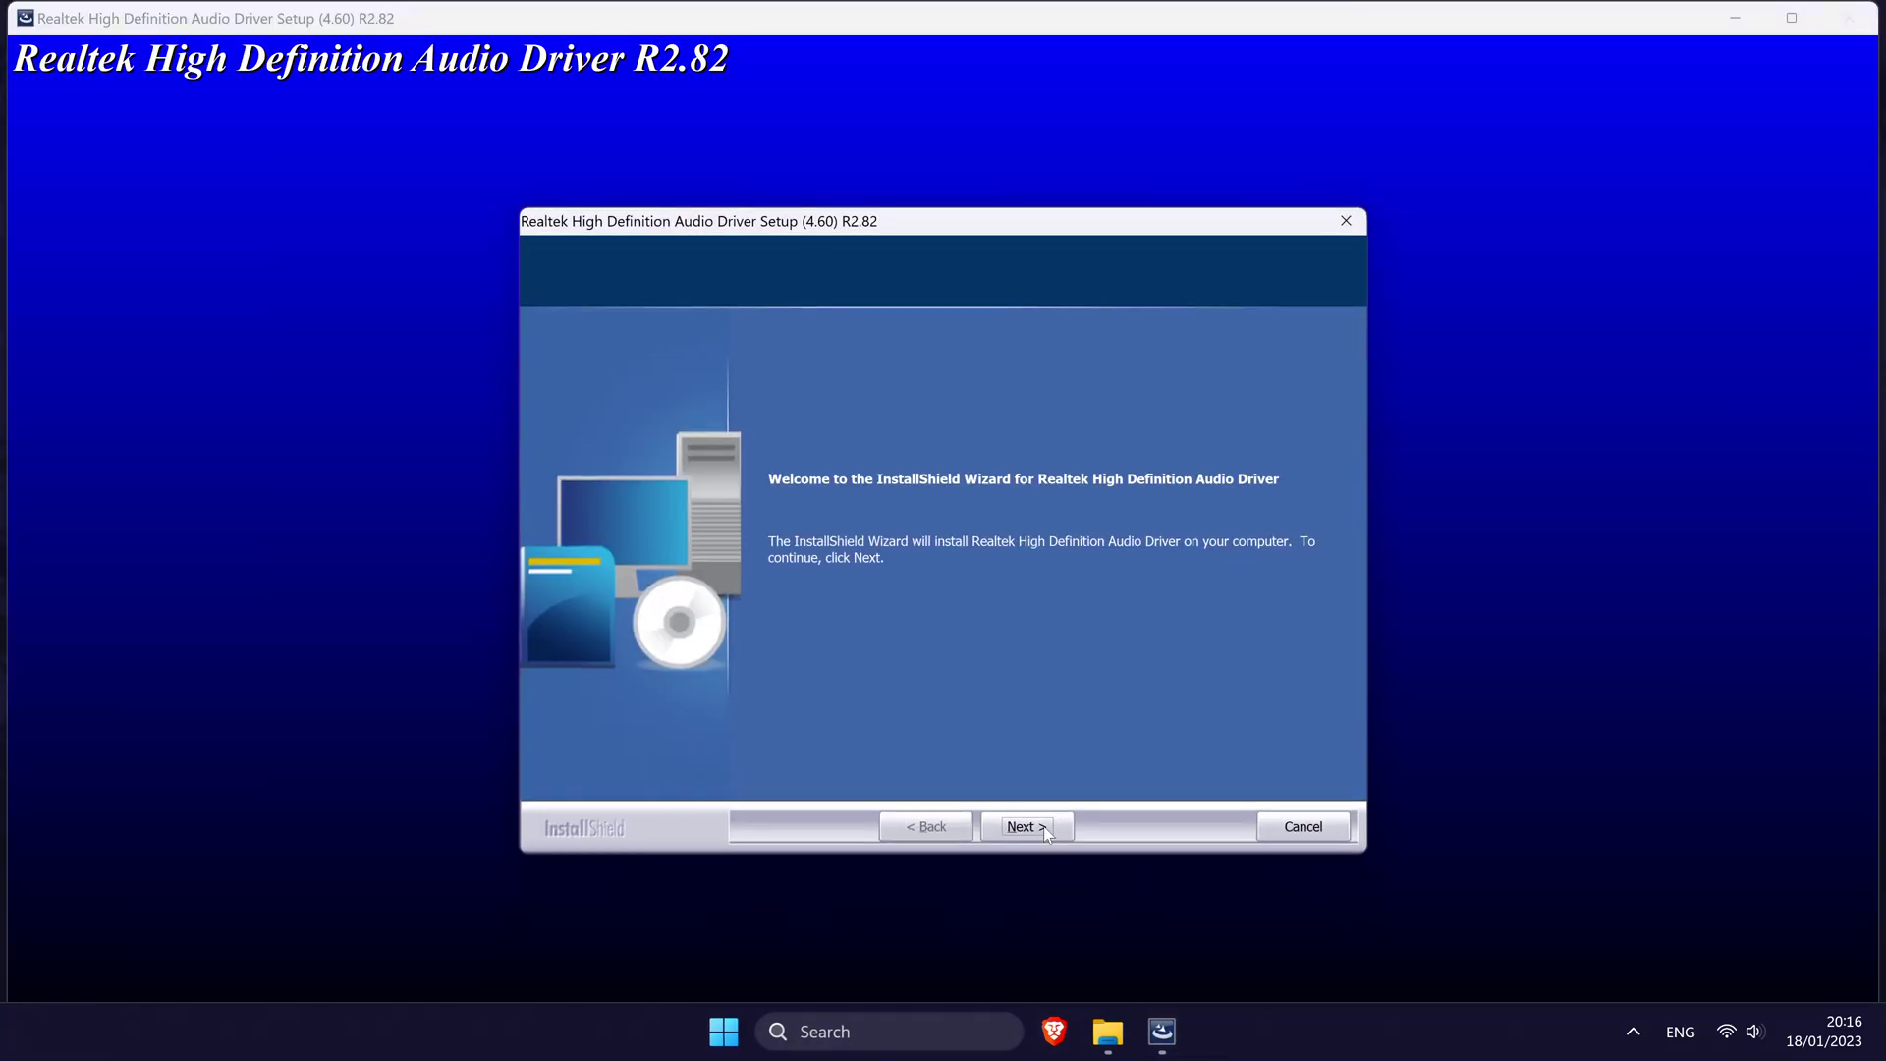
Step: Uninstall the current Realtek audio driver and select the restart-now option
{"action": "left_click", "coordinate": [1043, 827]}
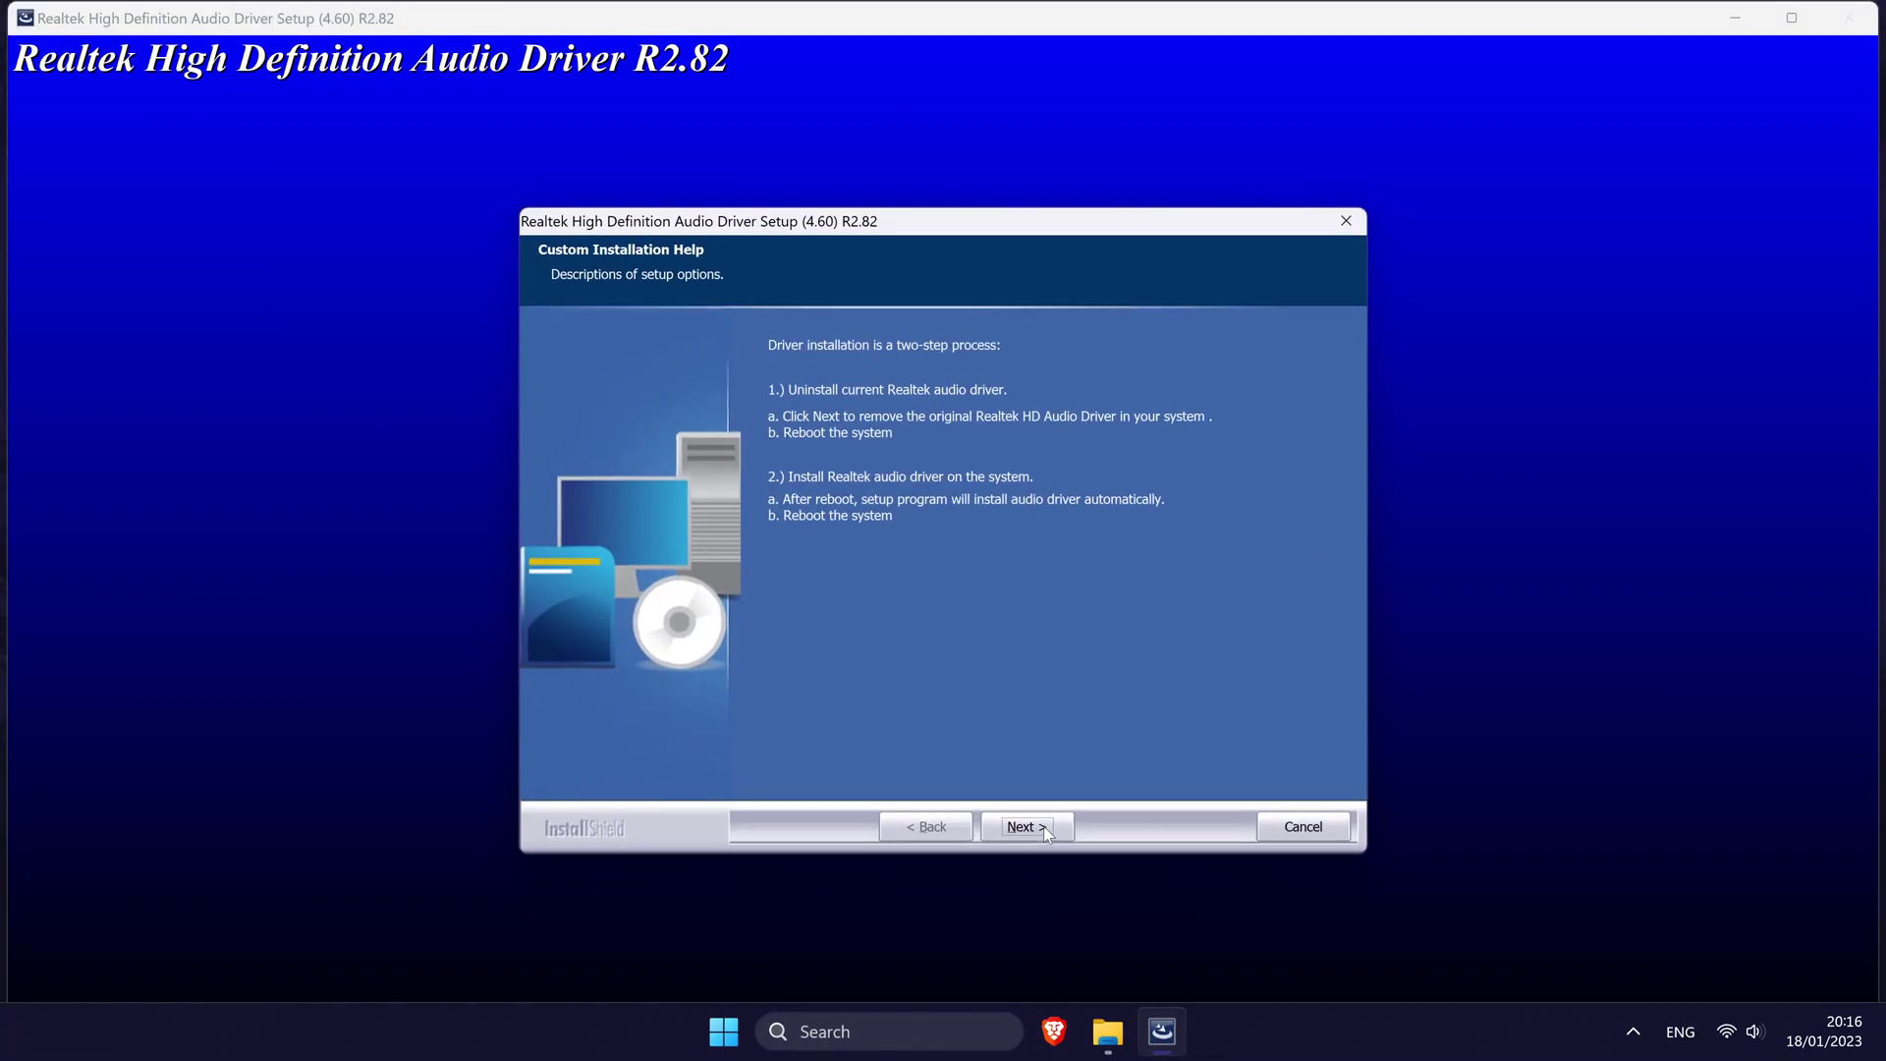
{"action": "left_click", "coordinate": [1046, 825]}
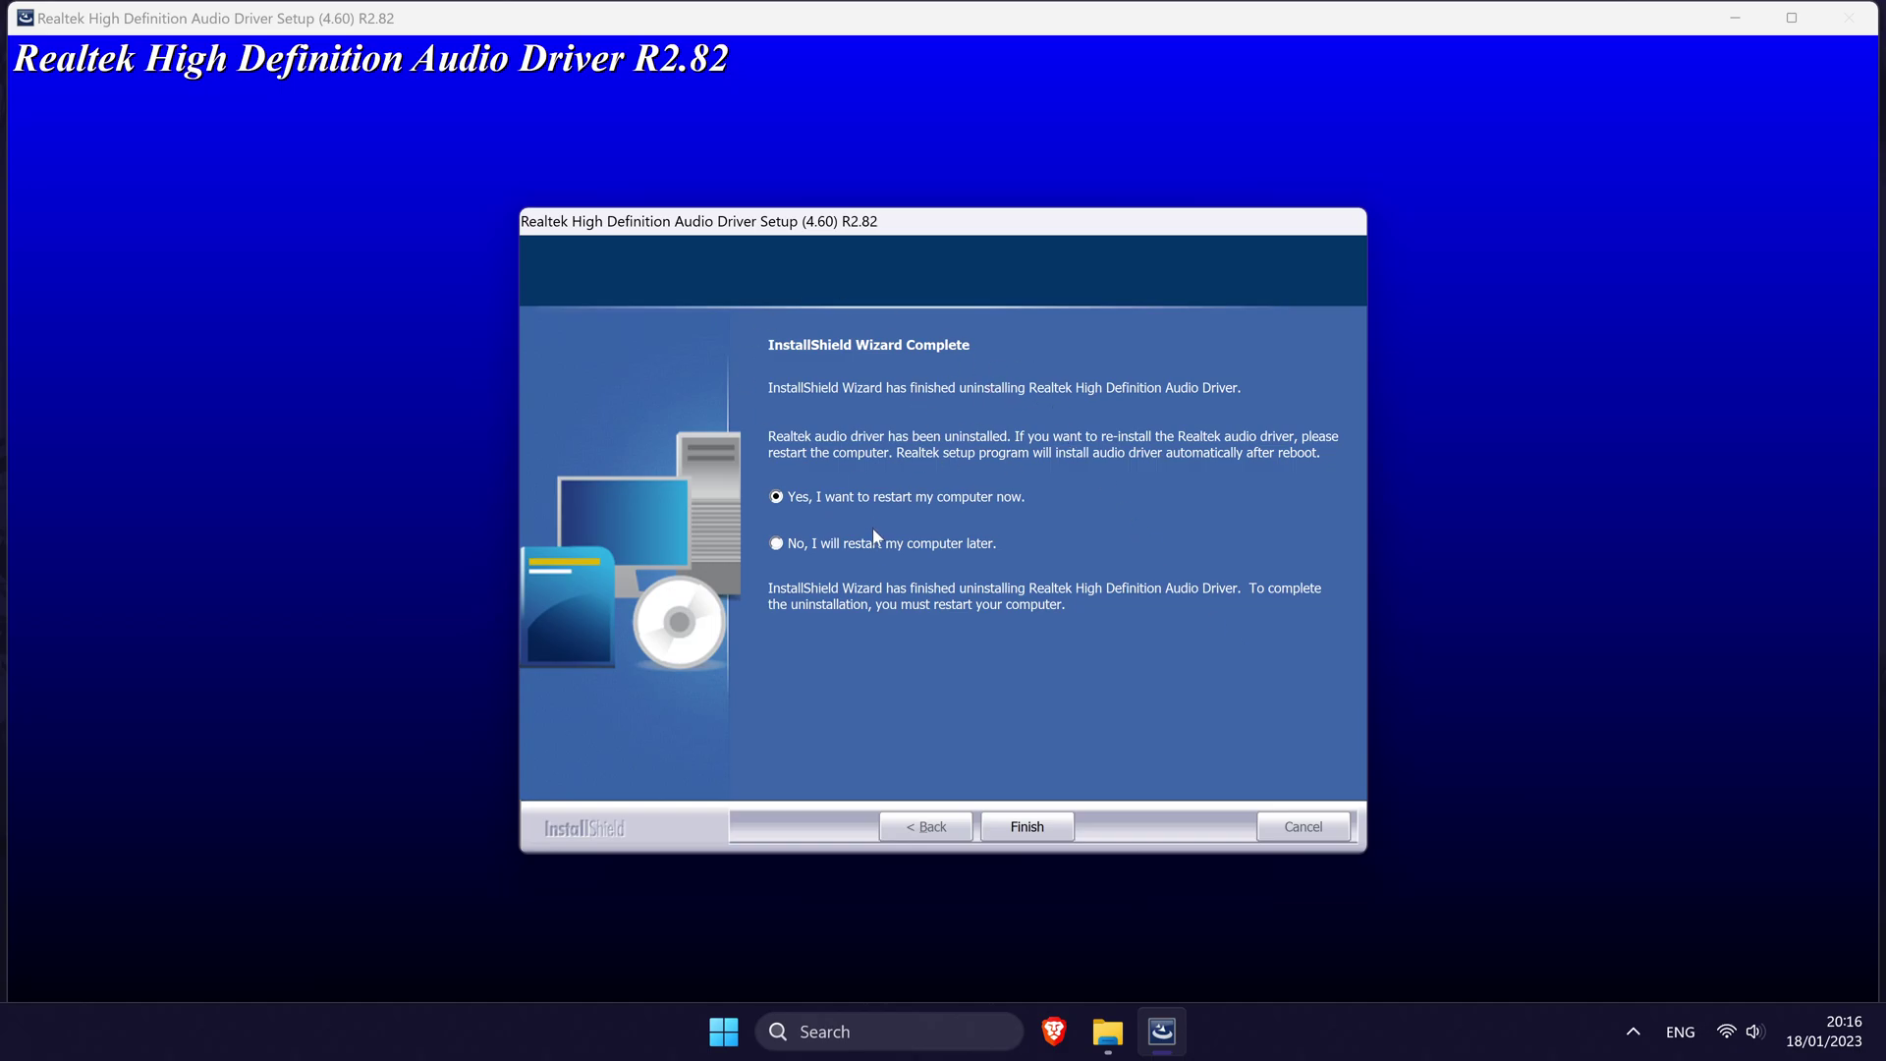
{"action": "left_click", "coordinate": [892, 510]}
{"action": "left_click", "coordinate": [724, 1032]}
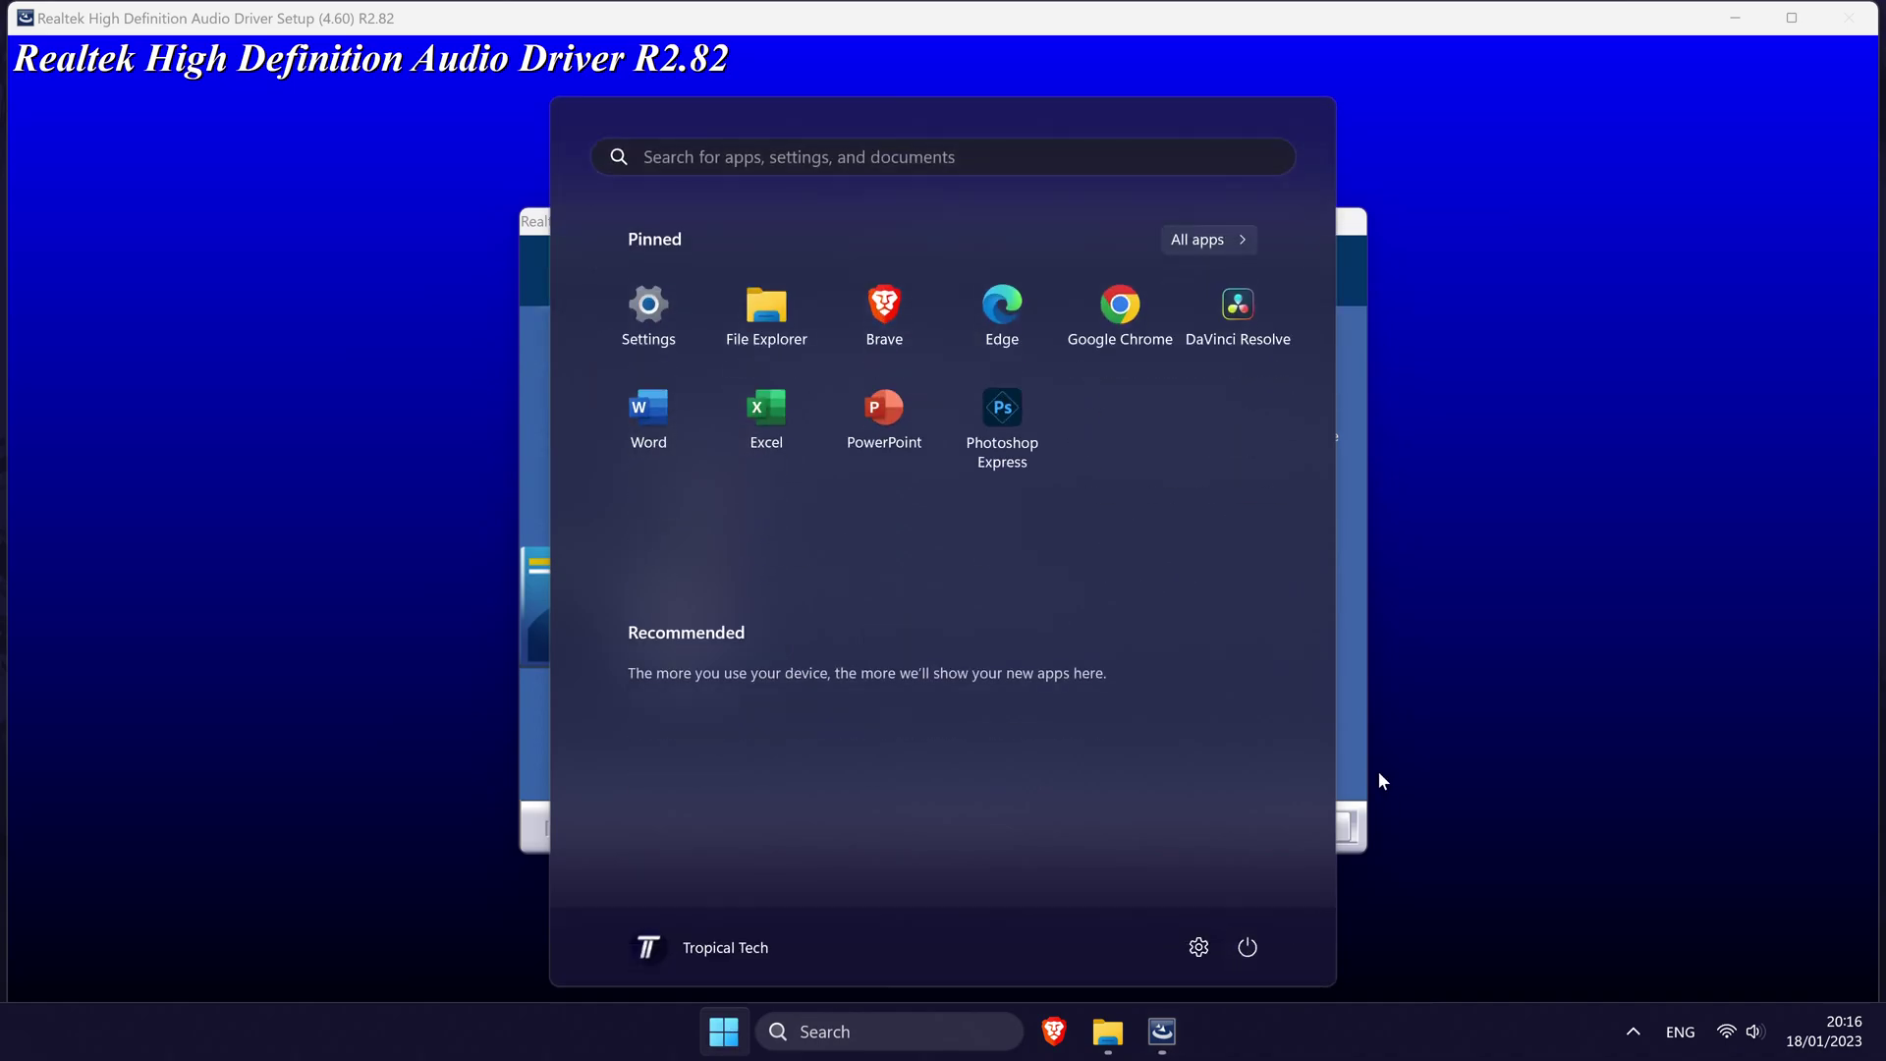
{"action": "left_click", "coordinate": [1340, 731]}
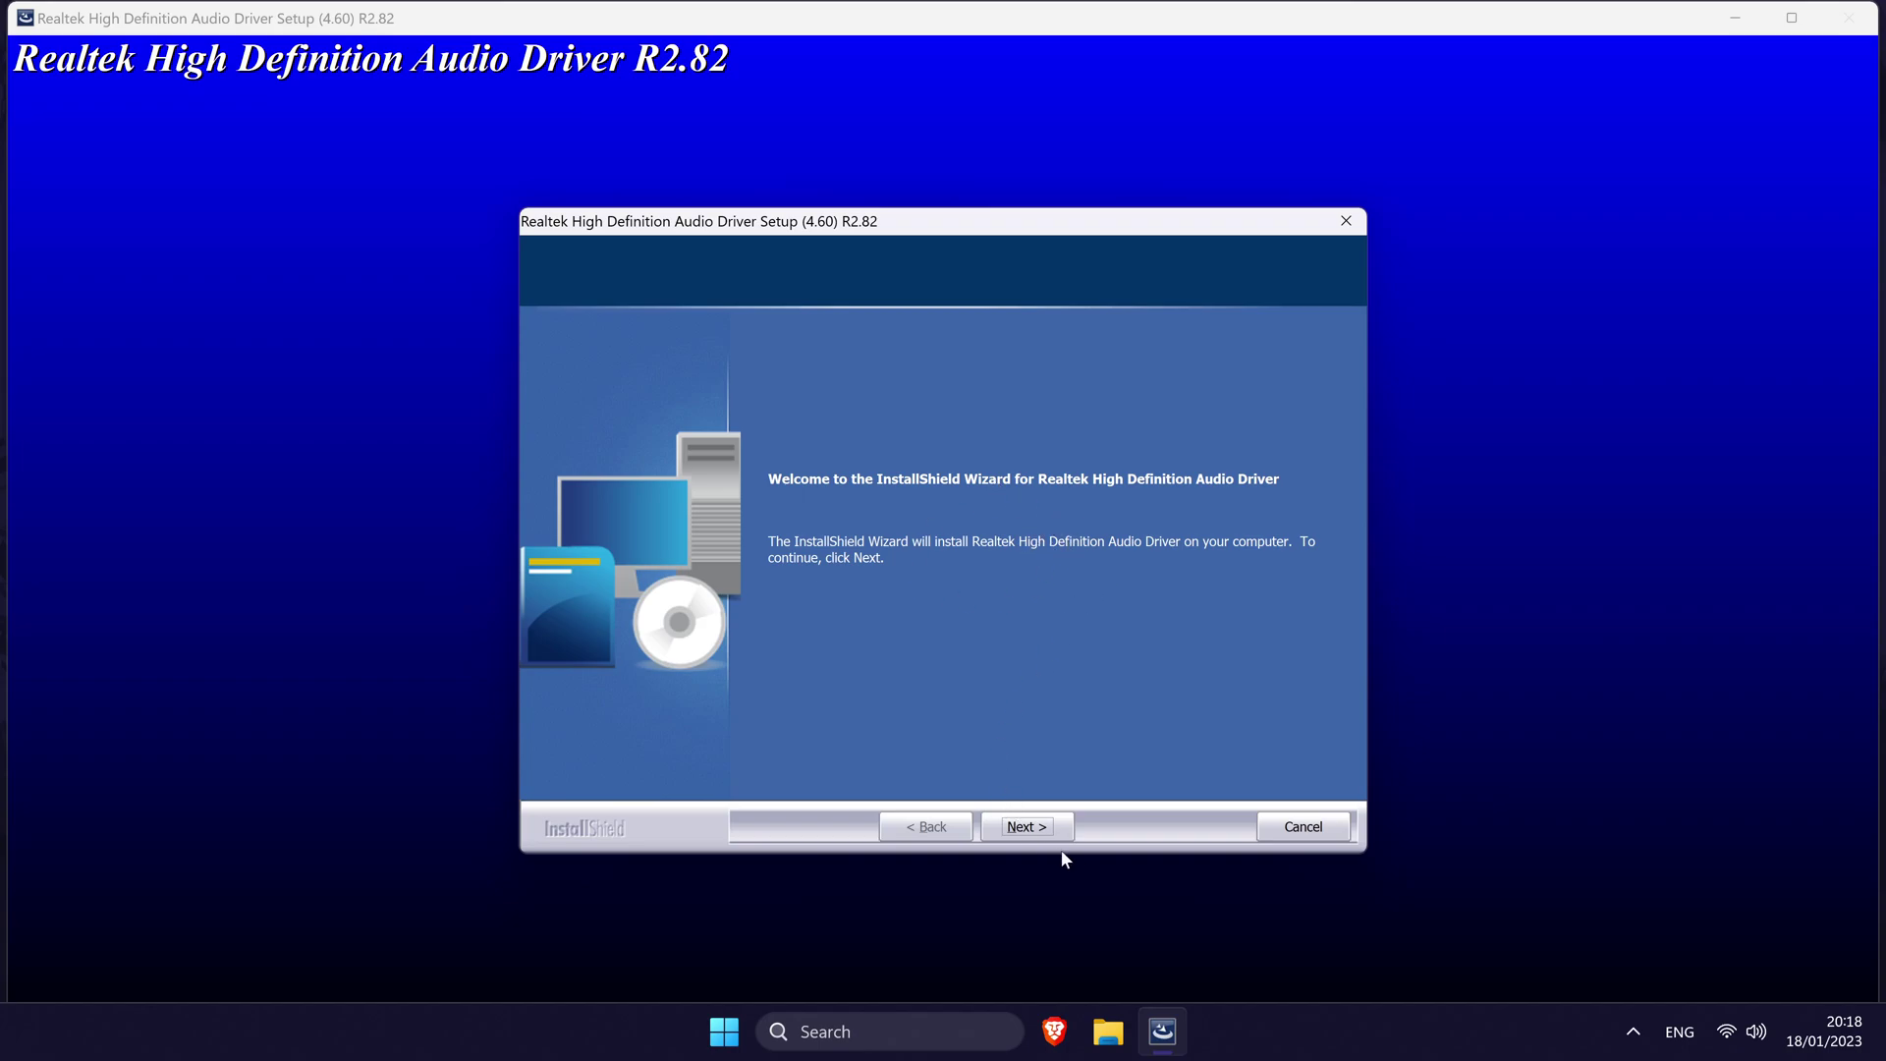
Step: Start installing the Realtek High Definition Audio Driver from the Welcome page
{"action": "left_click", "coordinate": [1026, 827]}
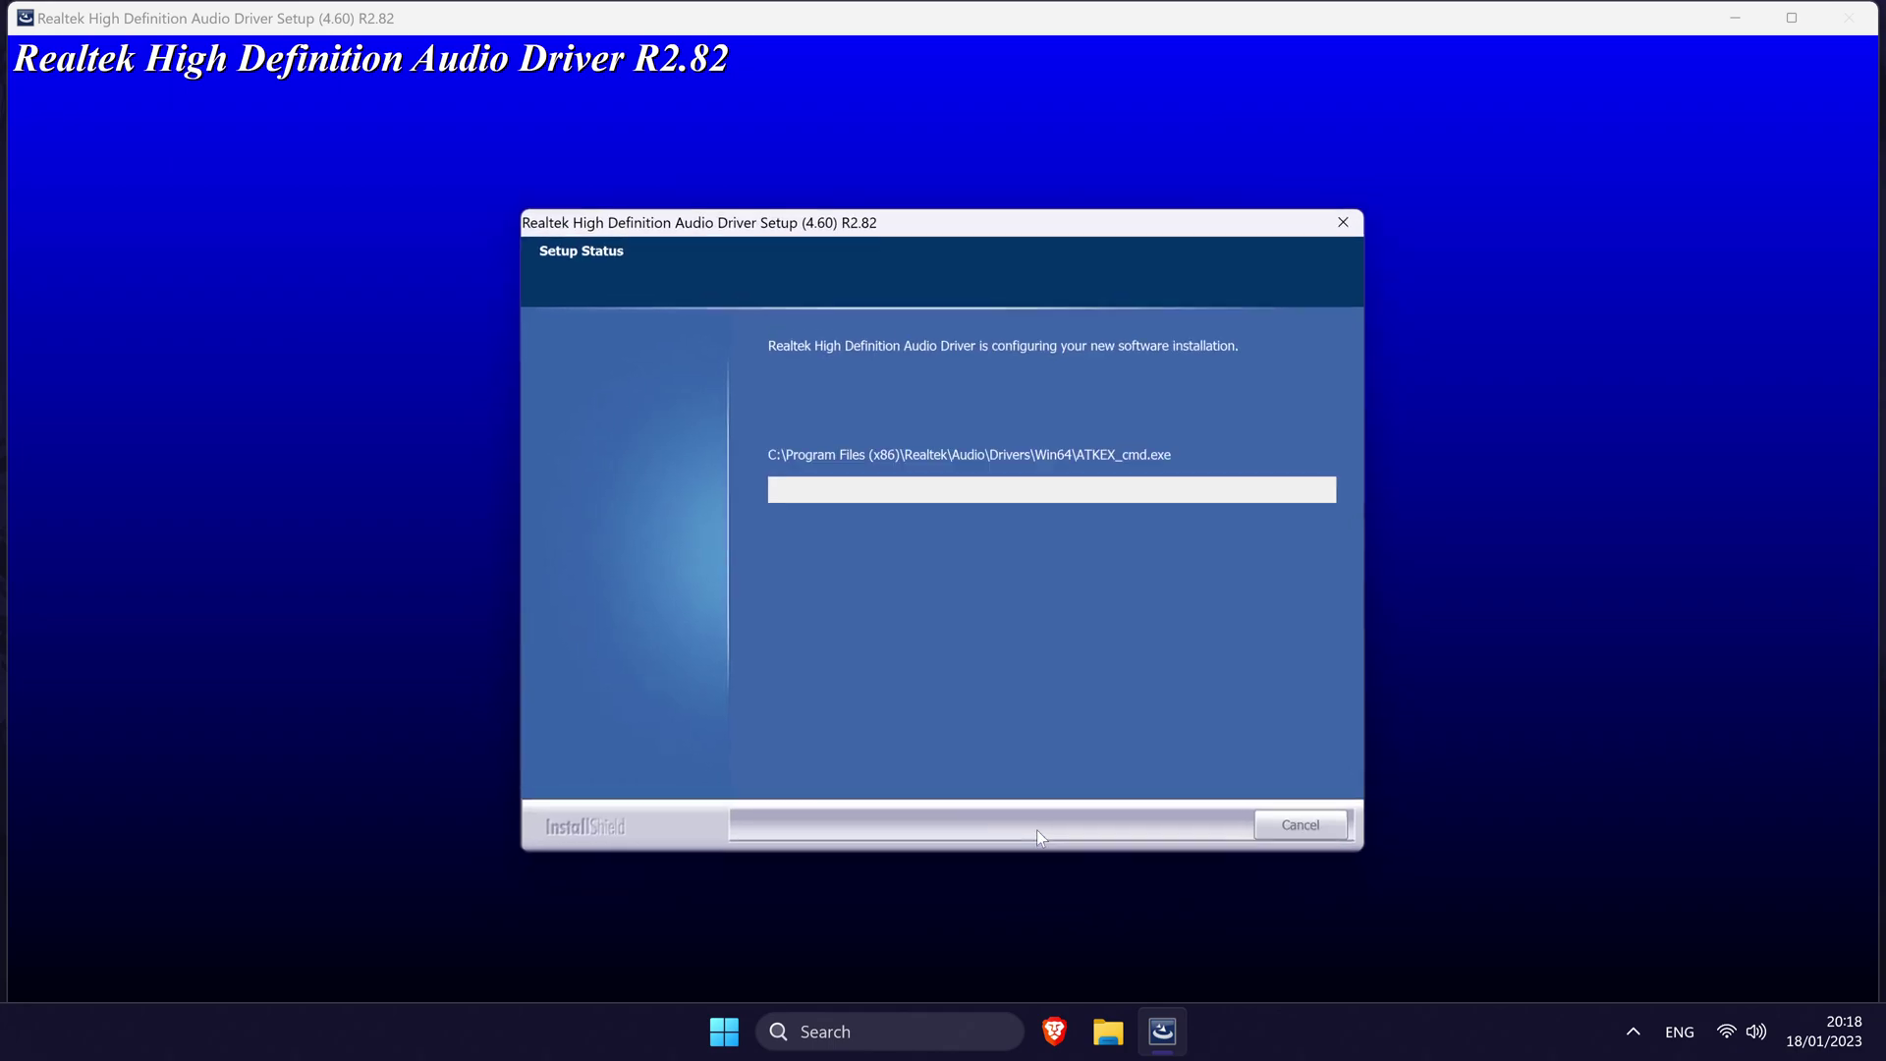